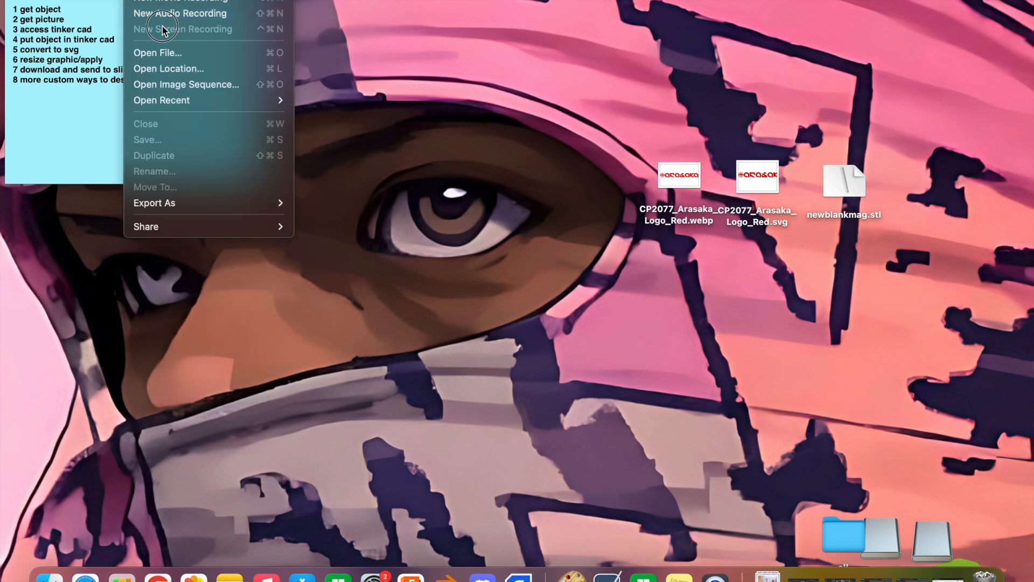
View the logo image CP2077_Arasaka_Logo_Red.webp from the desktop and close it
left_click(659, 31)
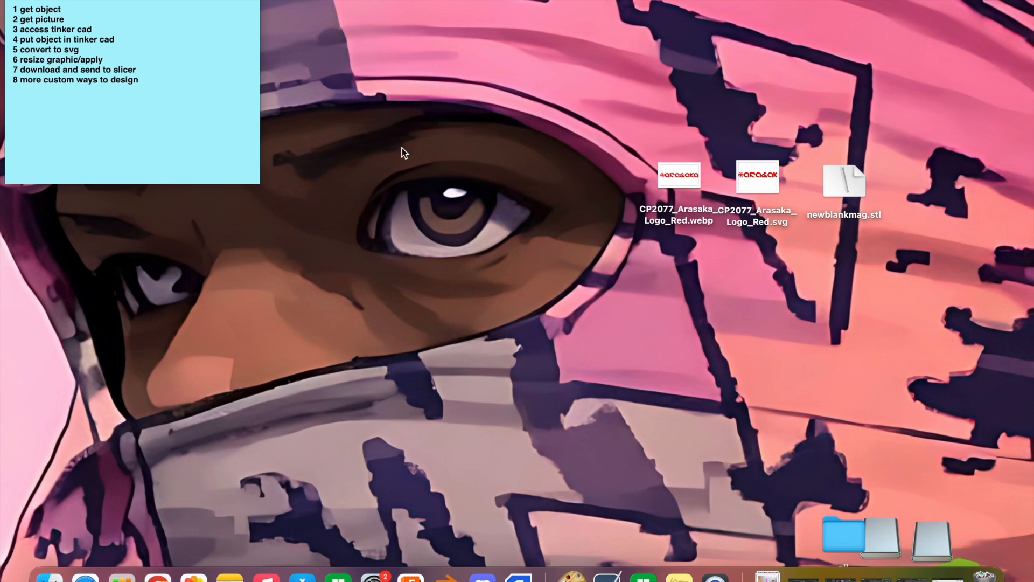
left_click(852, 194)
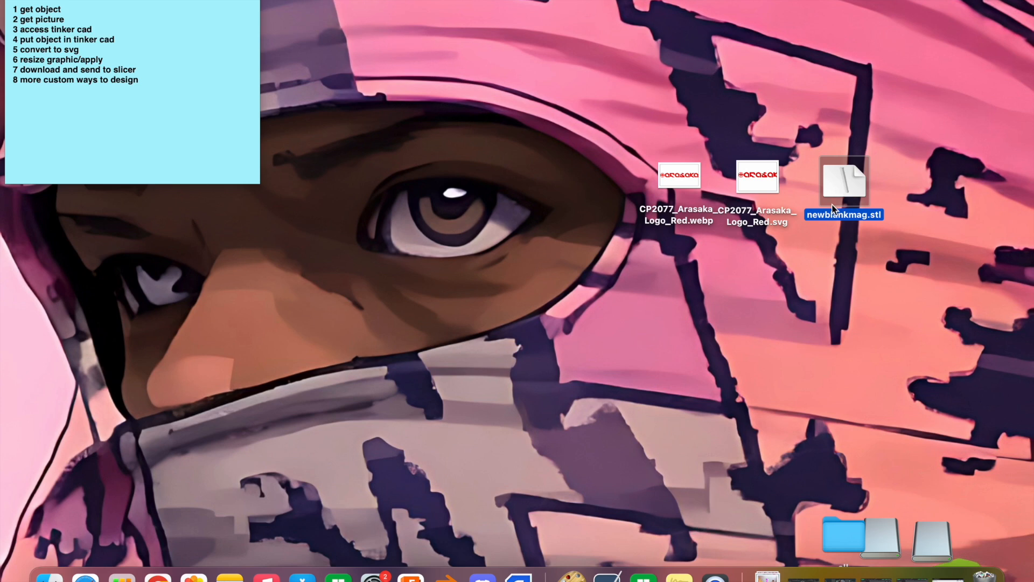
left_click(680, 181)
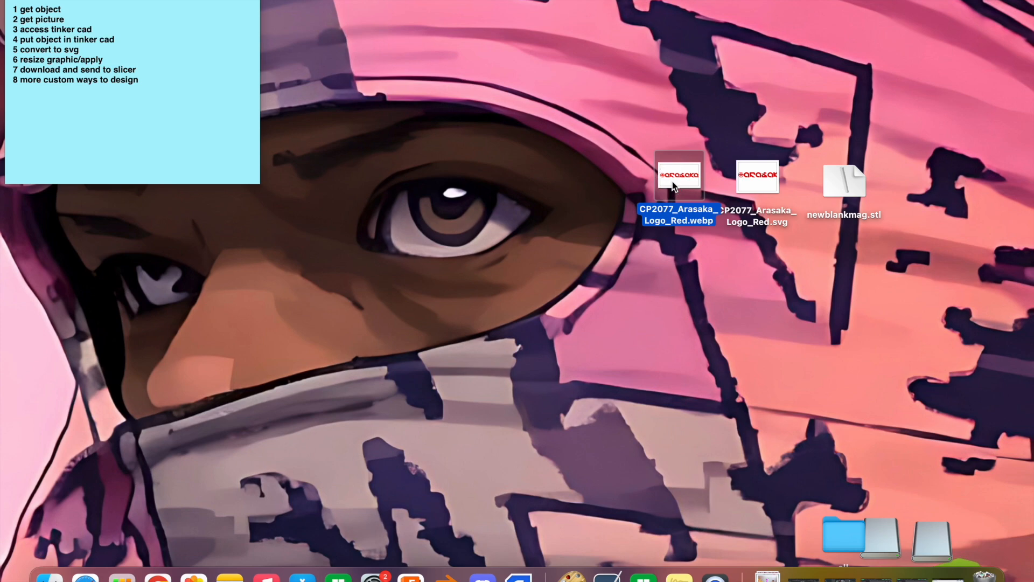
double_click(674, 184)
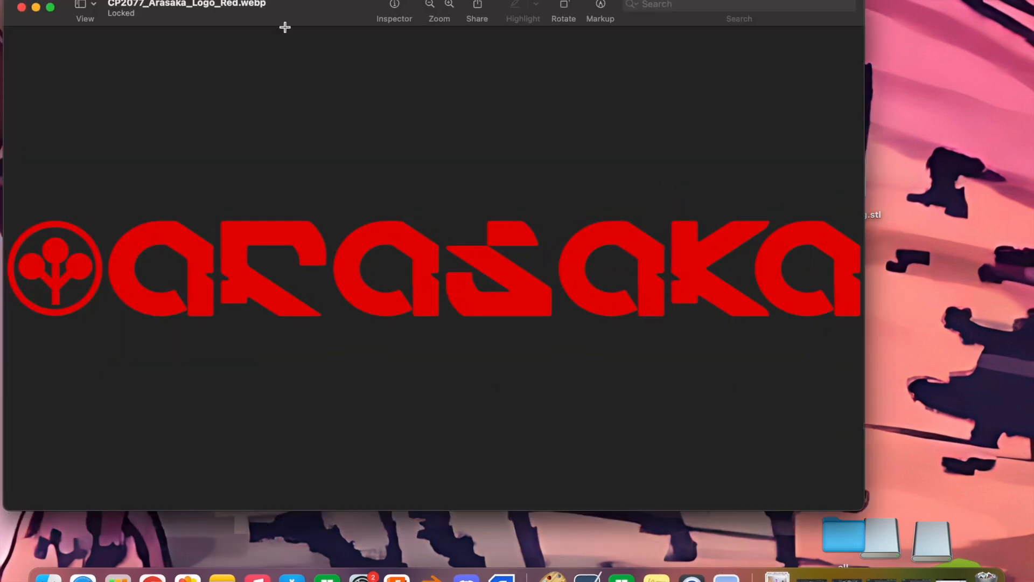
left_click(21, 7)
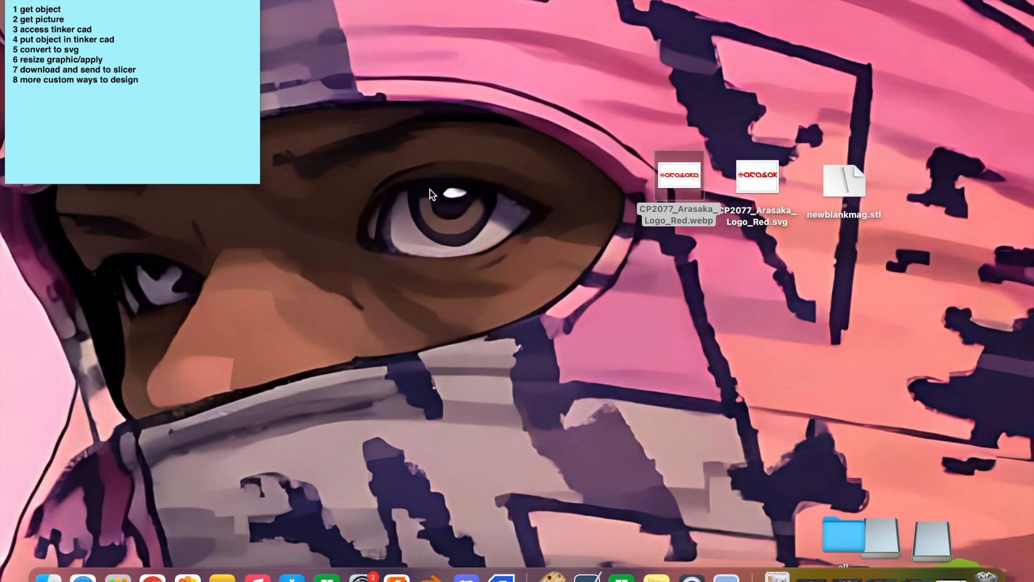
Switch to Tinkercad in Chrome and import newblankmag.stl from the desktop at 100% scale
left_click(153, 578)
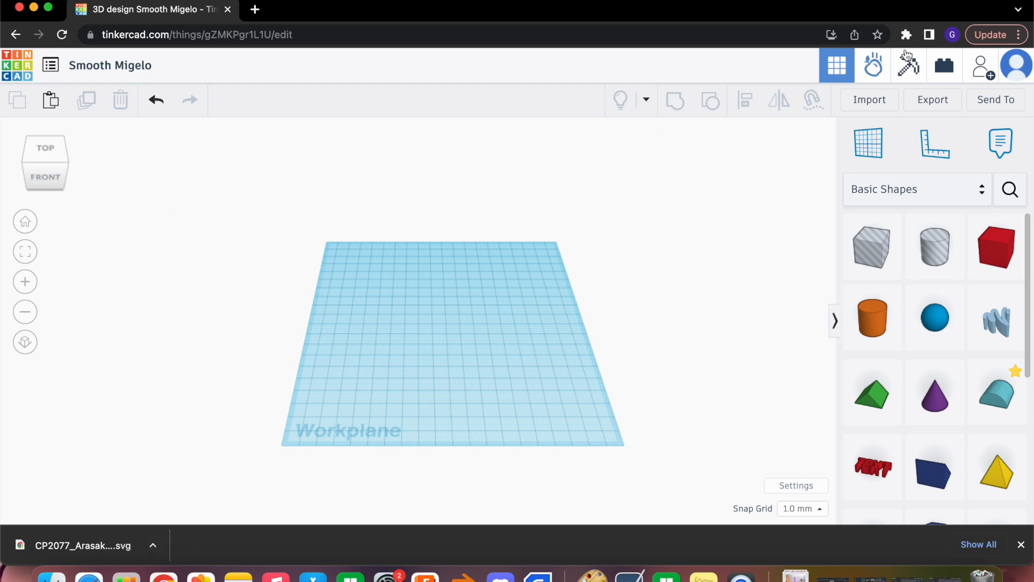
left_click_drag(1032, 54, 794, 62)
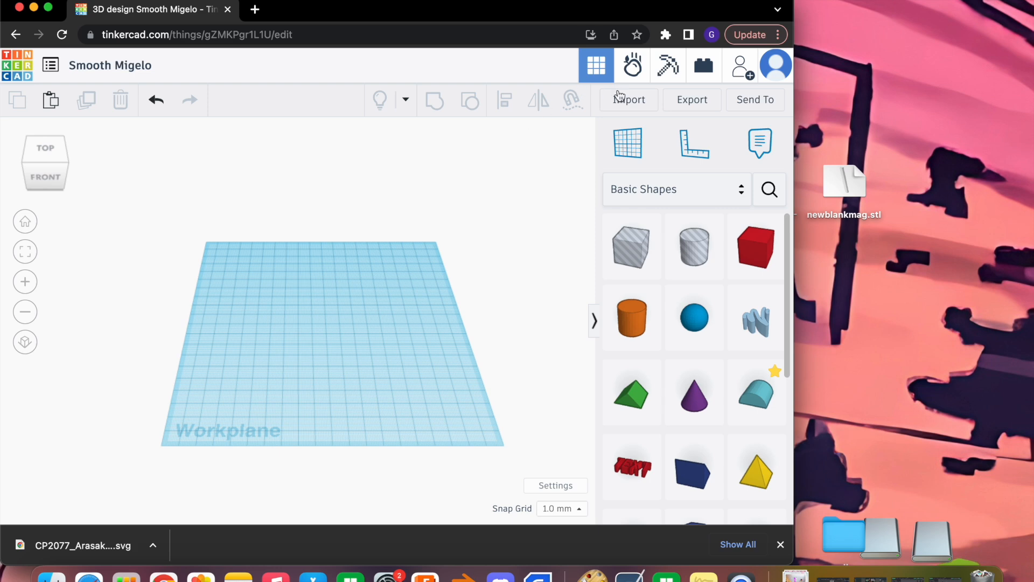
left_click(625, 100)
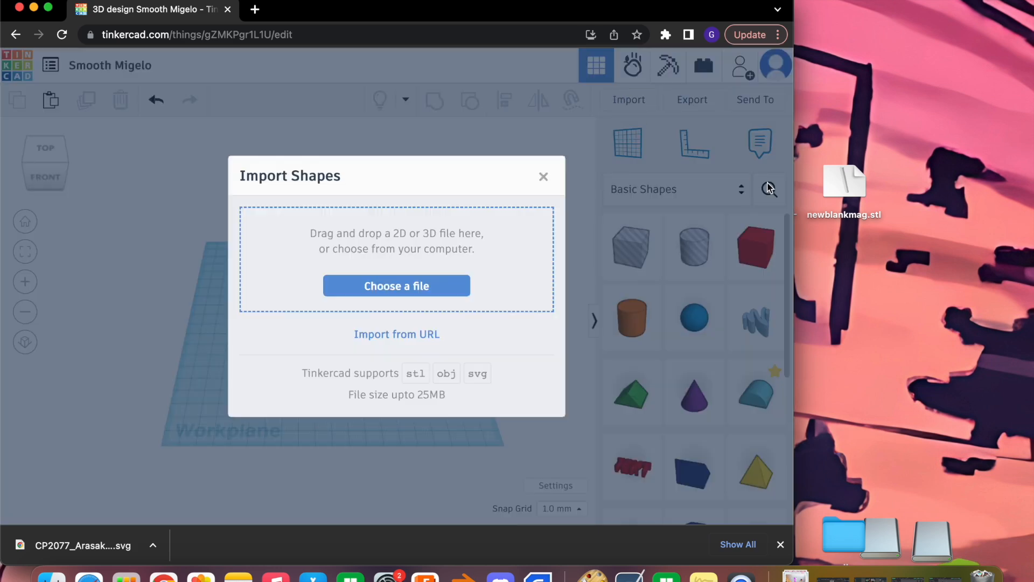
left_click(843, 187)
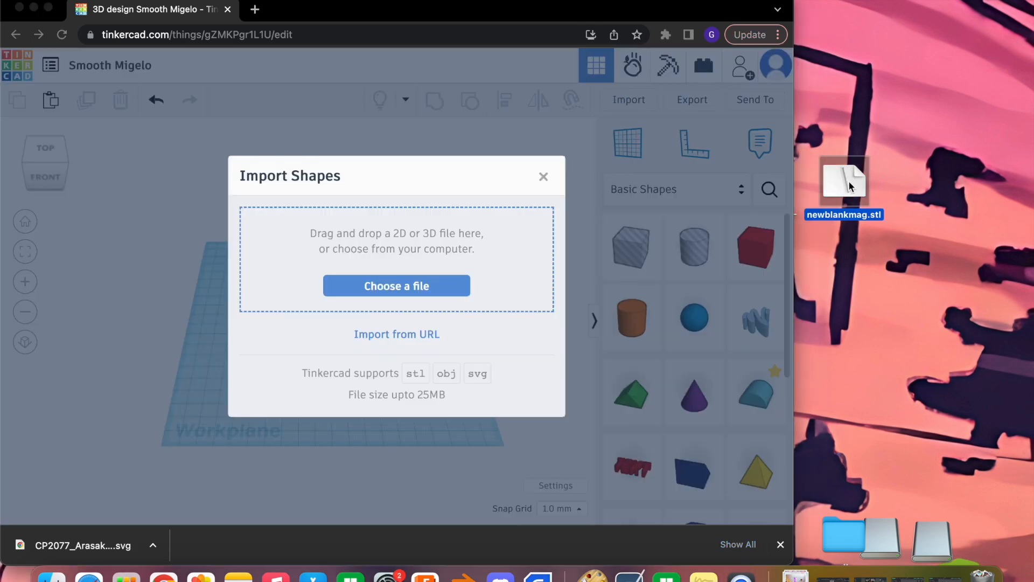
left_click_drag(848, 186, 416, 245)
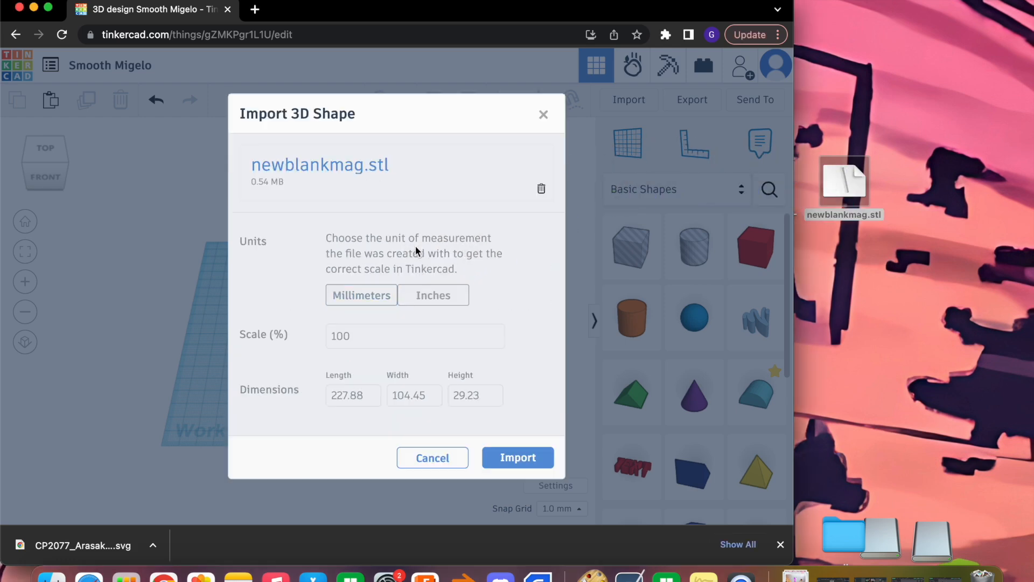
left_click(531, 456)
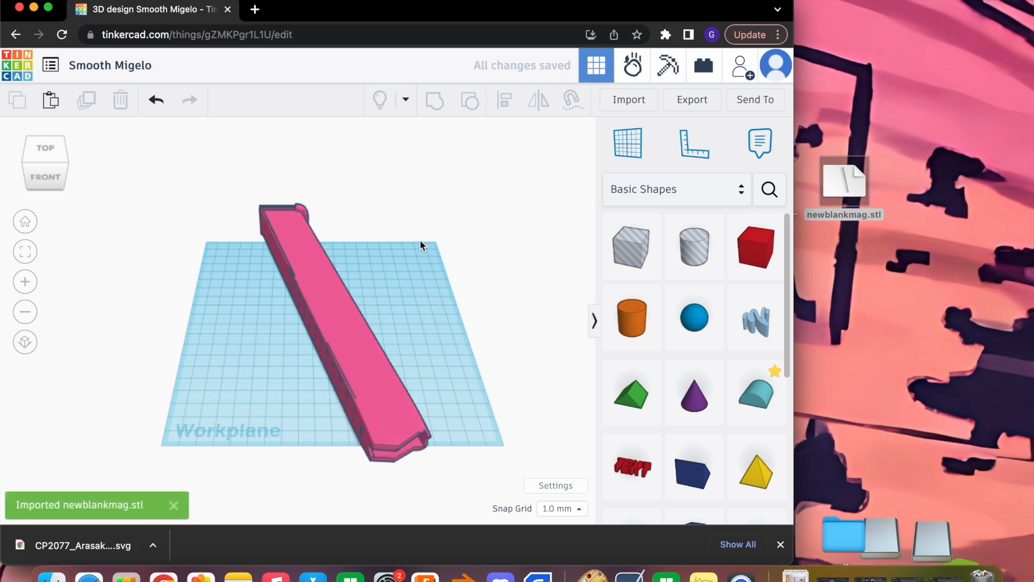
Select the imported magazine and examine it from its side and back
left_click(334, 305)
right_click_drag(370, 206, 436, 205)
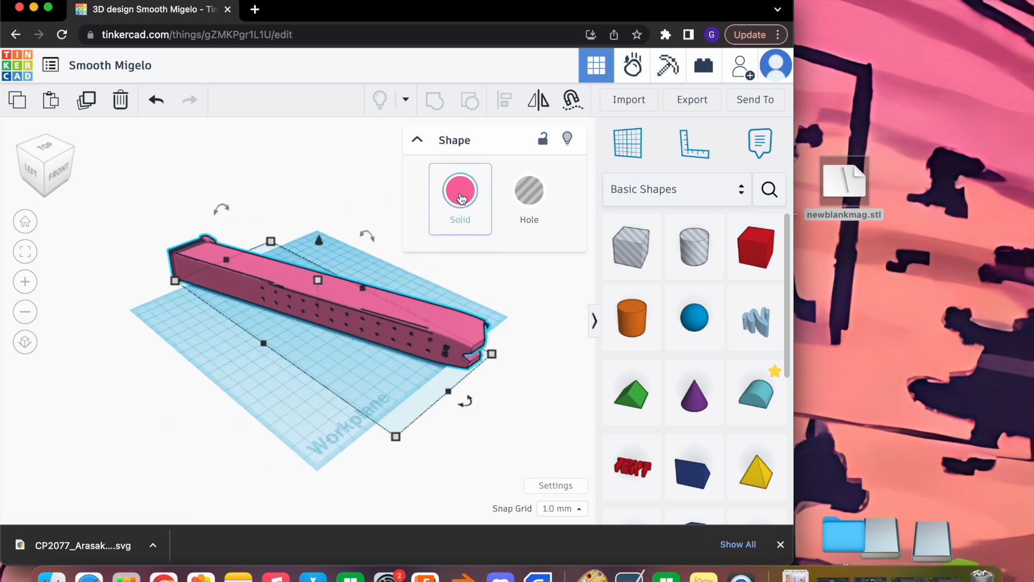
right_click_drag(279, 212, 525, 233)
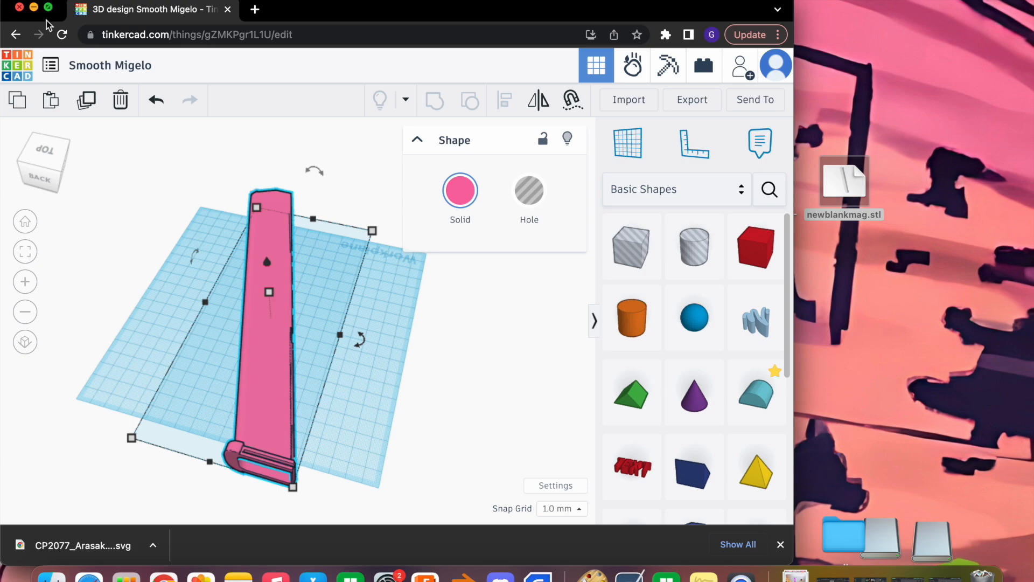
Search the web for "svg converter" in a new browser tab and open FreeConvert's SVG Converter page
left_click(33, 8)
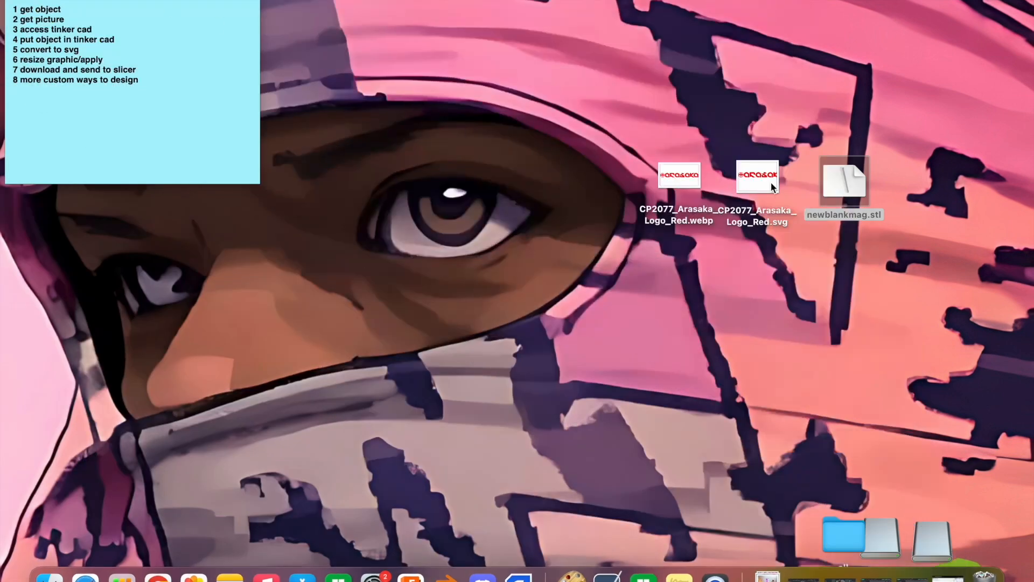
left_click(772, 187)
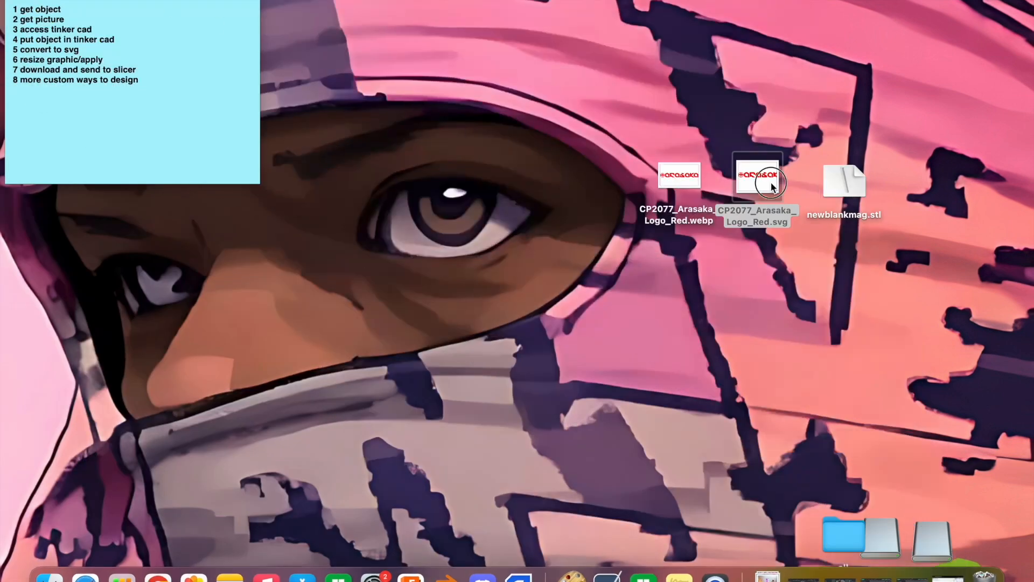
left_click(686, 187)
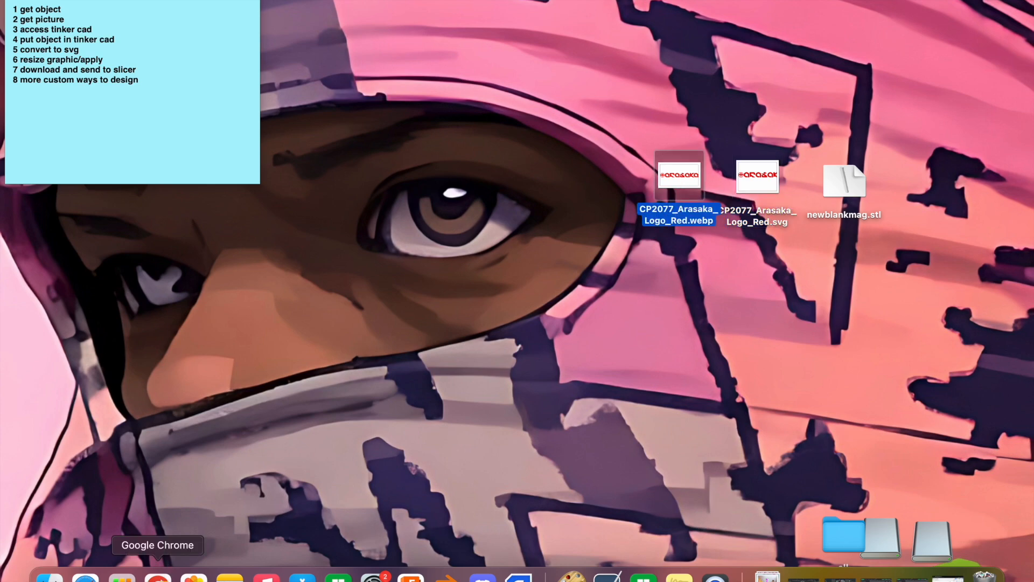
left_click(158, 575)
left_click(256, 10)
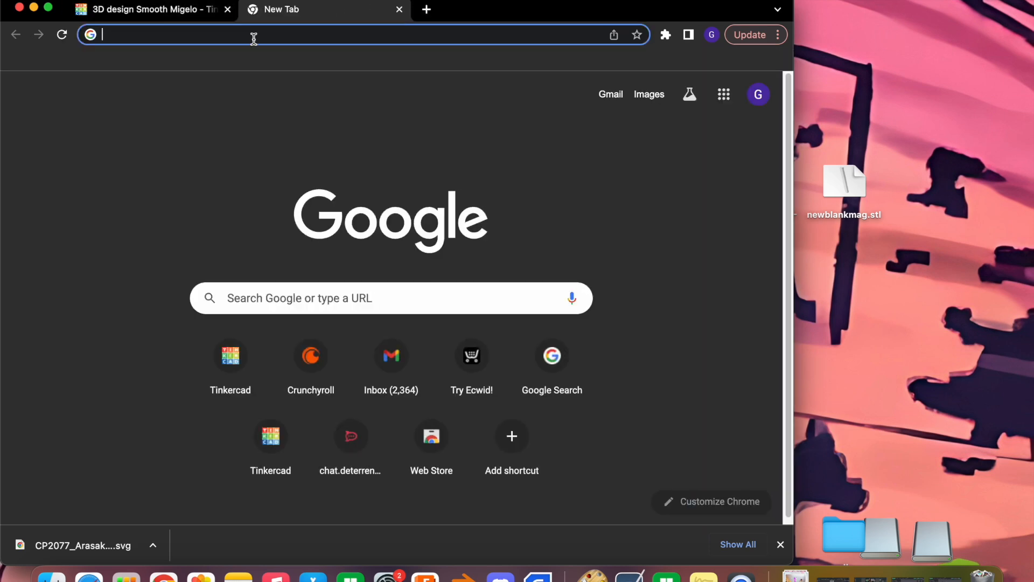
type("svg")
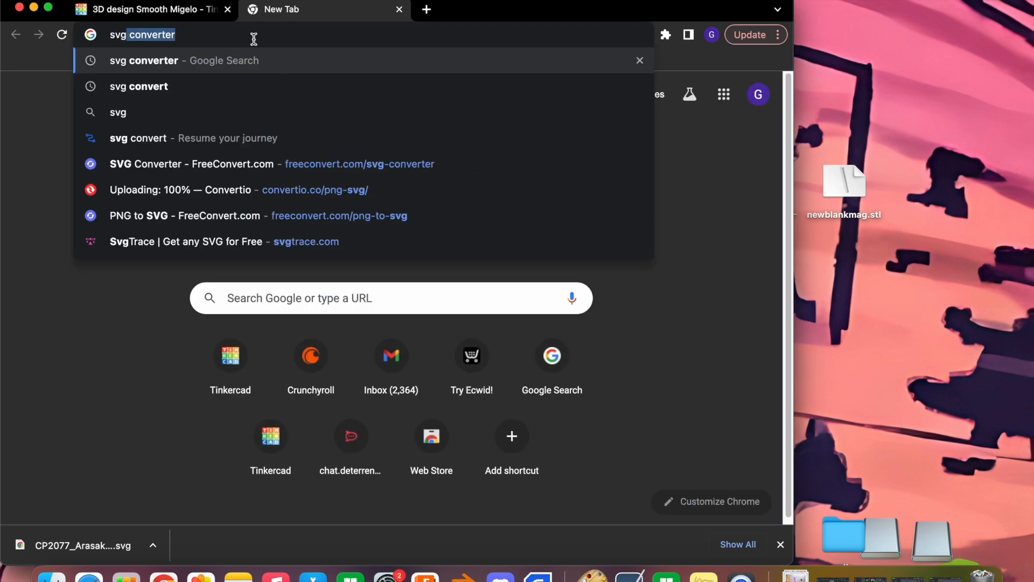
key("Return")
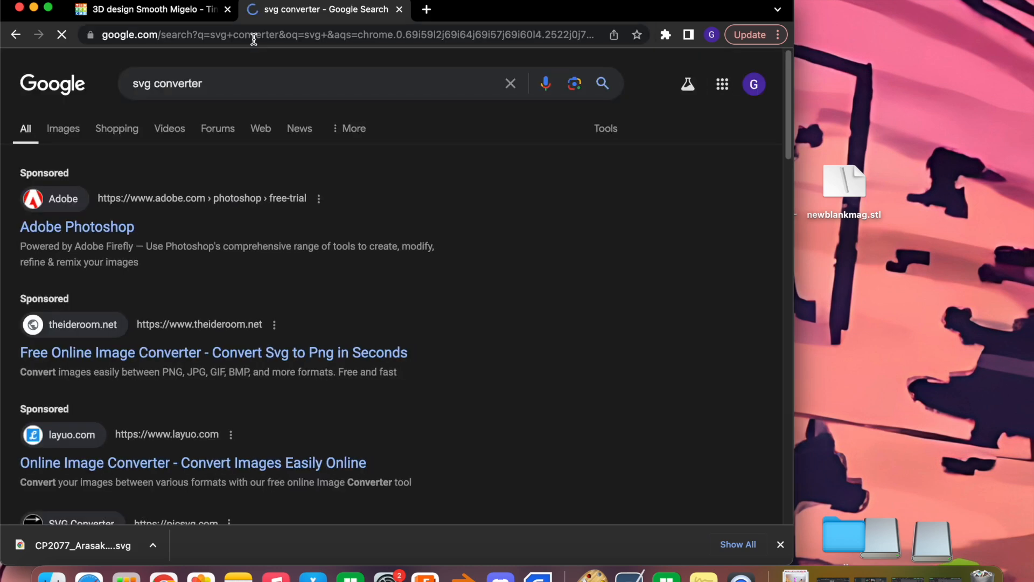
scroll(273, 277, "down", 10)
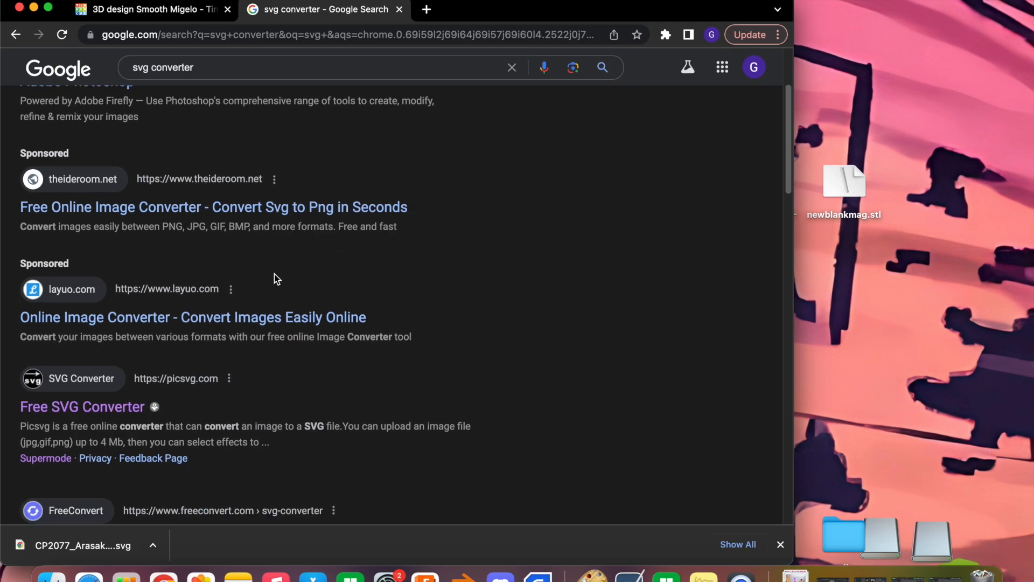
scroll(273, 274, "down", 5)
scroll(274, 275, "up", 5)
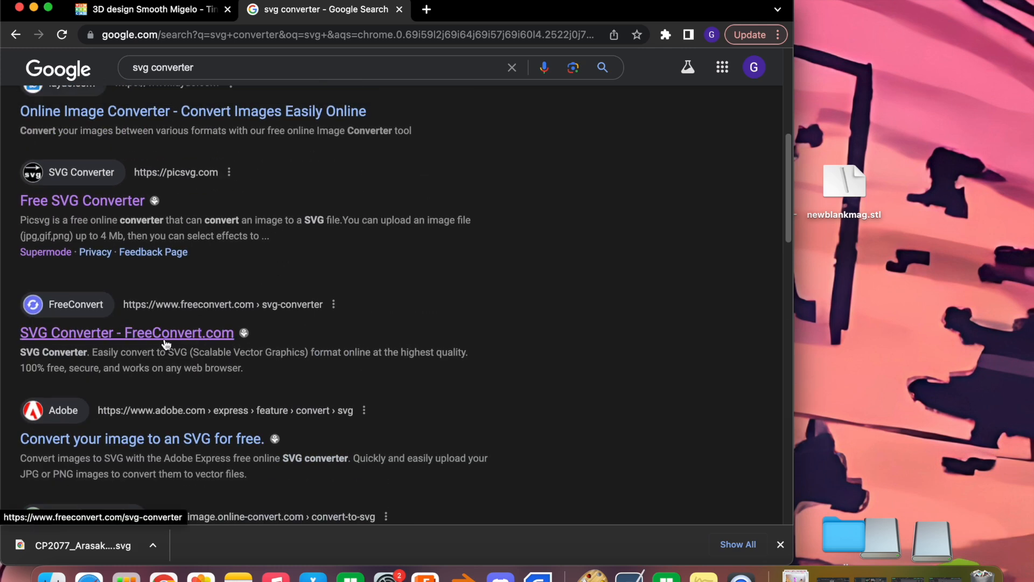
left_click(165, 338)
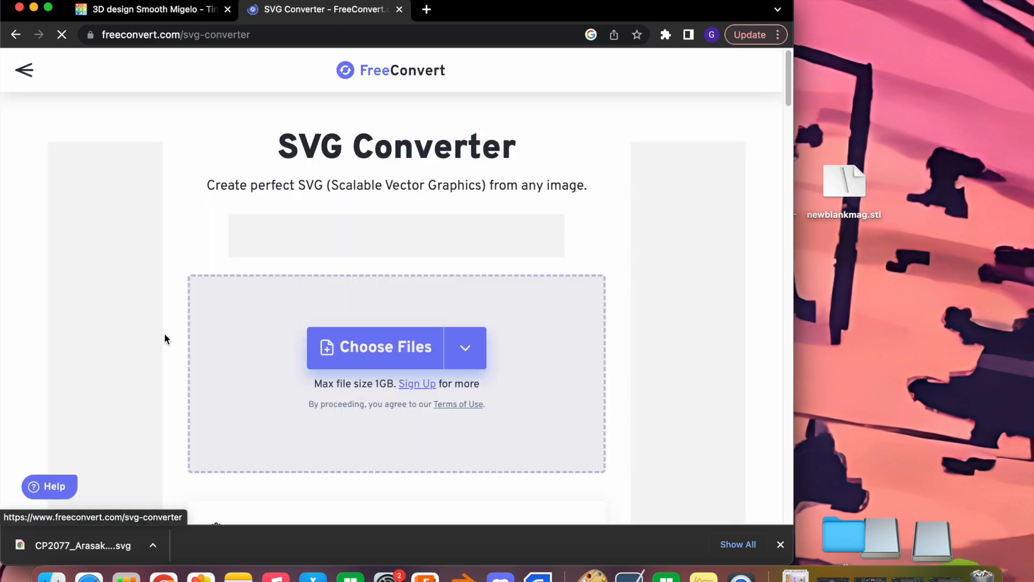
Upload CP2077_Arasaka_Logo_Red.webp from the desktop to FreeConvert and convert it to SVG
mouse_move(358, 361)
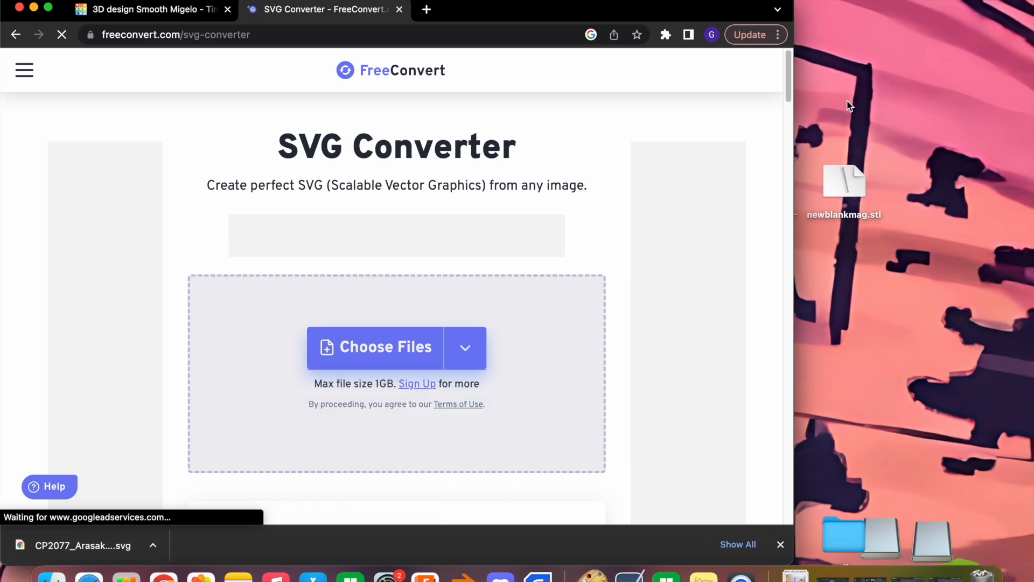
left_click_drag(793, 108, 617, 116)
left_click_drag(694, 179, 360, 324)
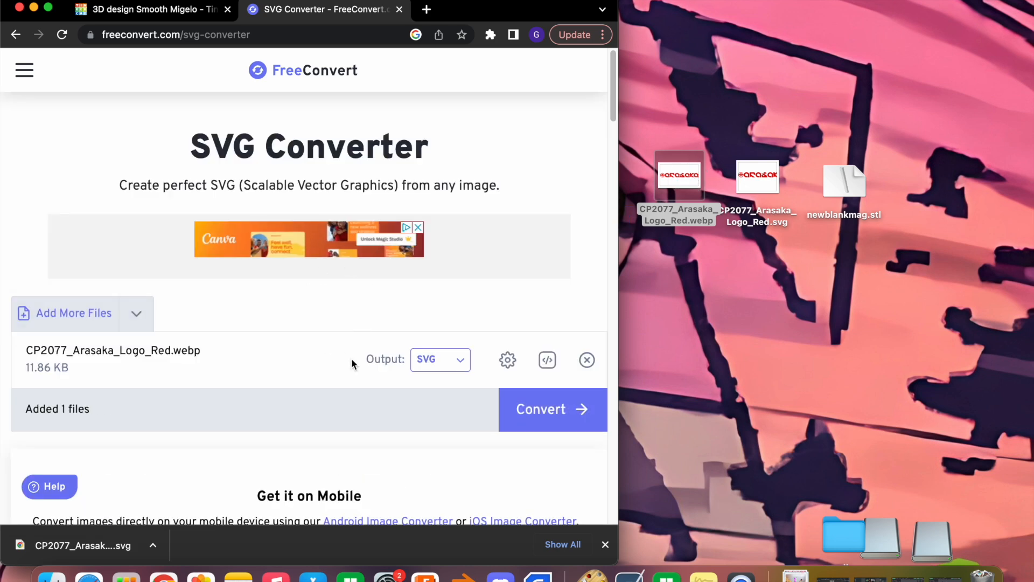
left_click(583, 412)
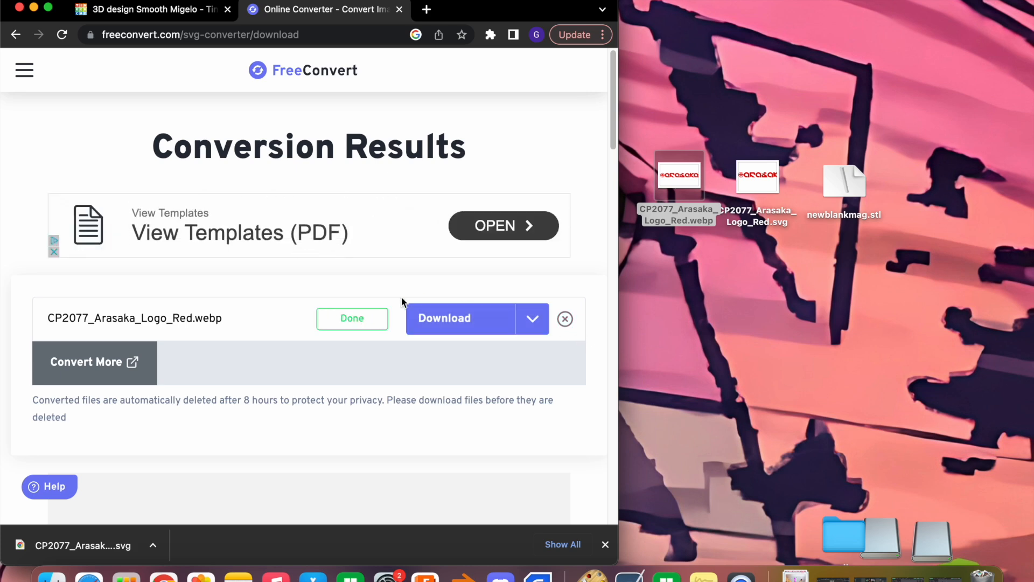
scroll(403, 300, "down", 1)
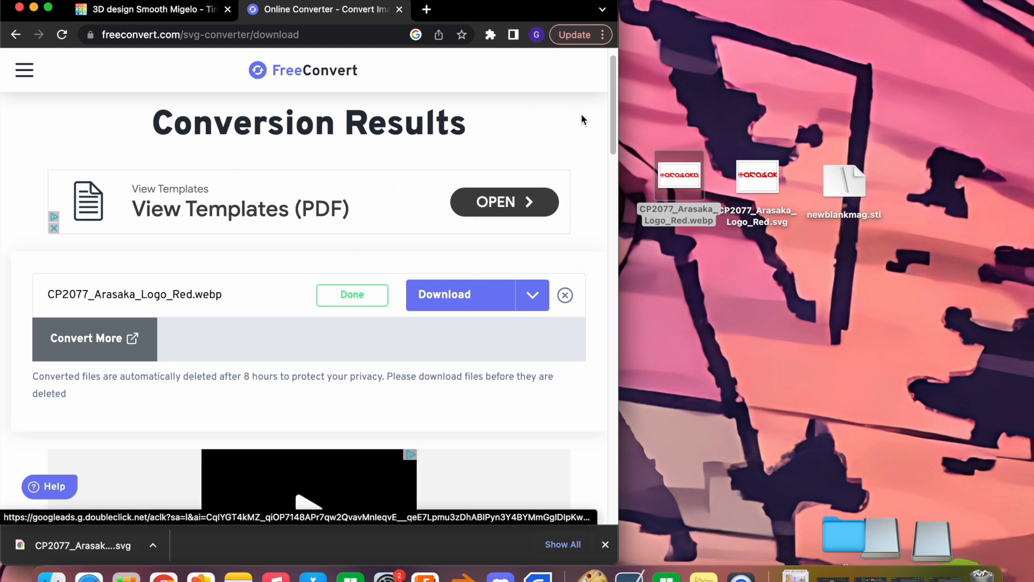
View CP2077_Arasaka_Logo_Red.svg from the desktop, and close it along with the converter page
double_click(748, 176)
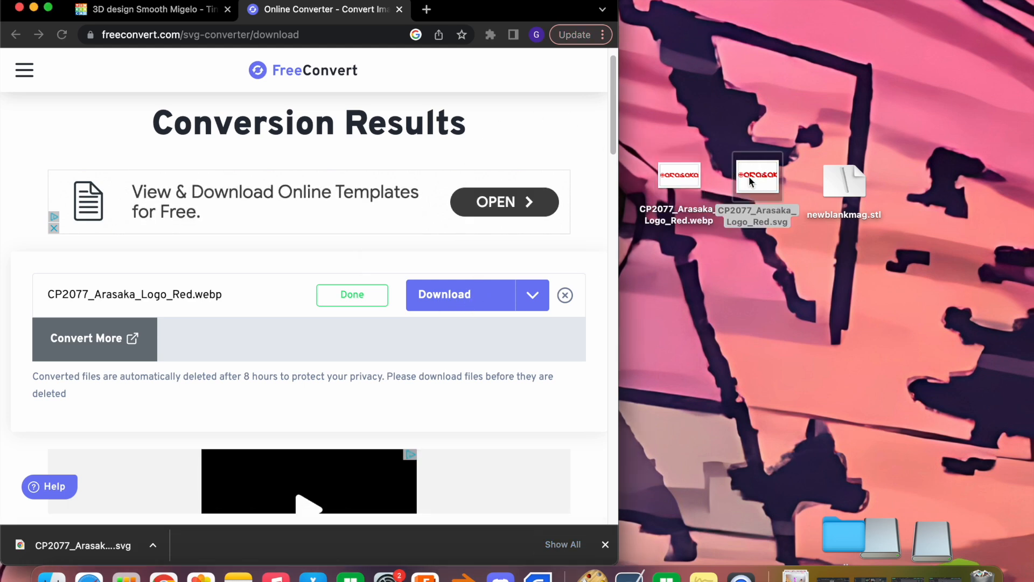
left_click_drag(617, 222, 907, 221)
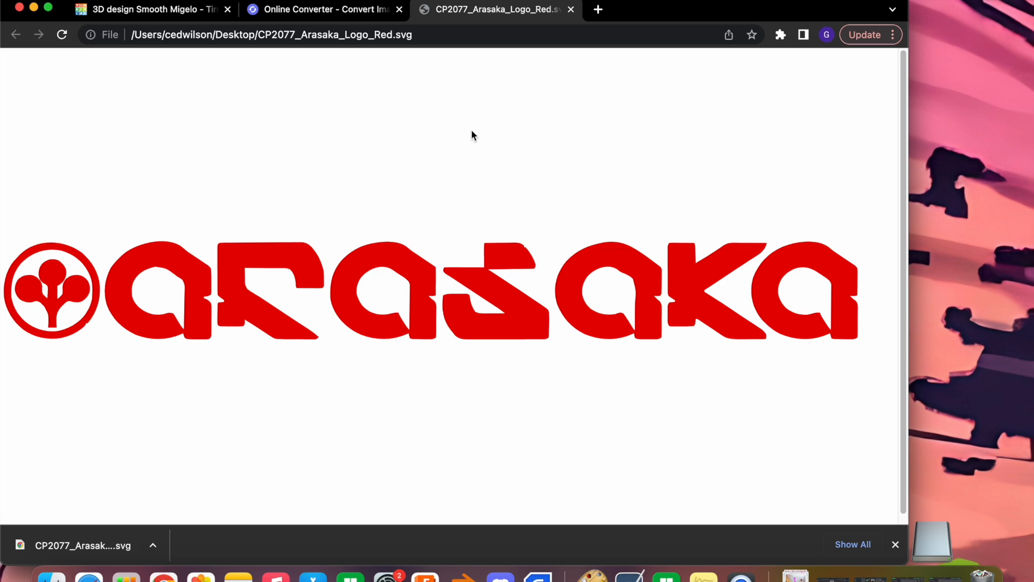
left_click(571, 10)
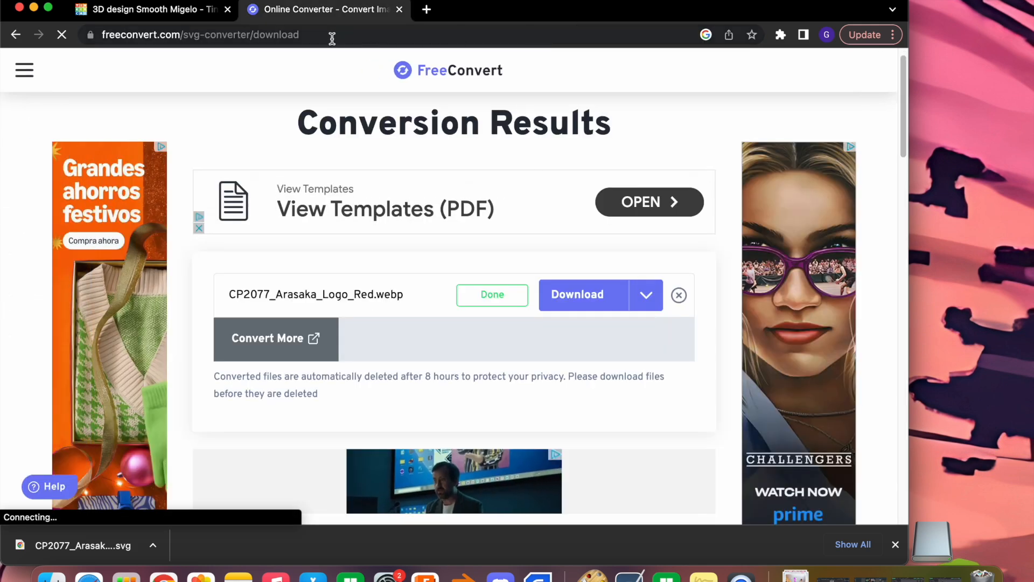
left_click(399, 9)
Start a shape import in Tinkercad and load CP2077_Arasaka_Logo_Red.svg from the desktop into it
left_click(474, 293)
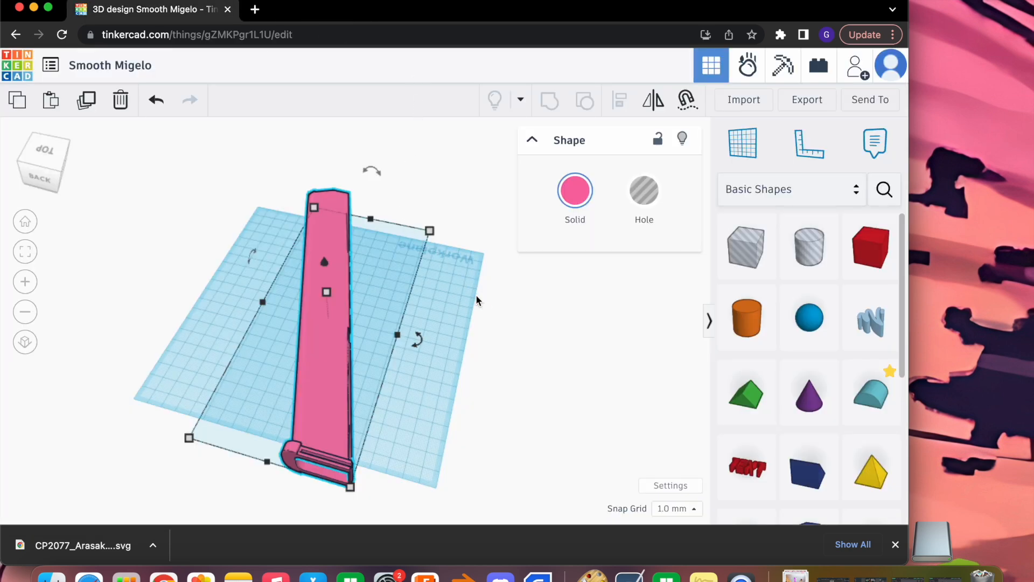
left_click(743, 101)
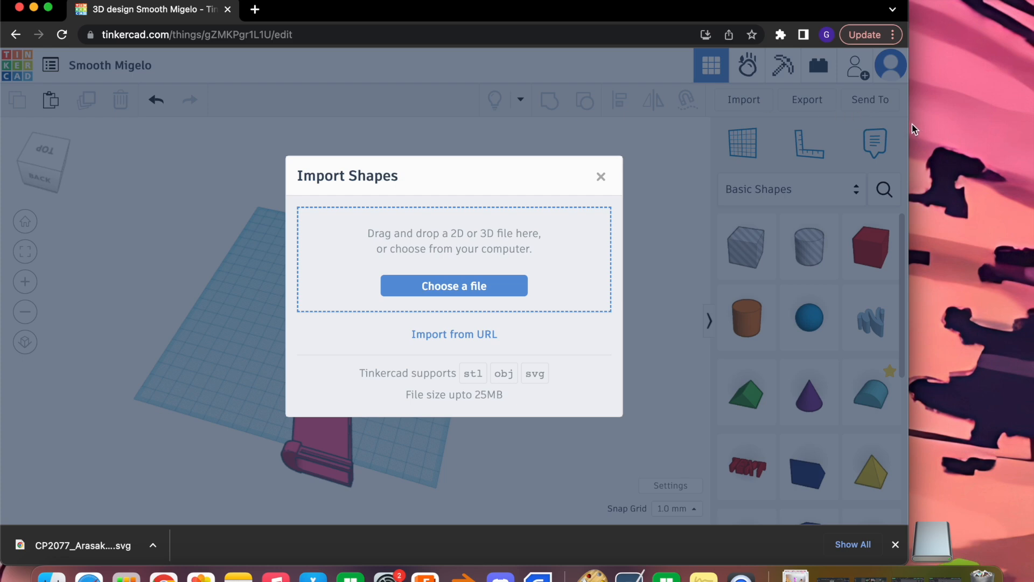
left_click_drag(909, 127, 664, 125)
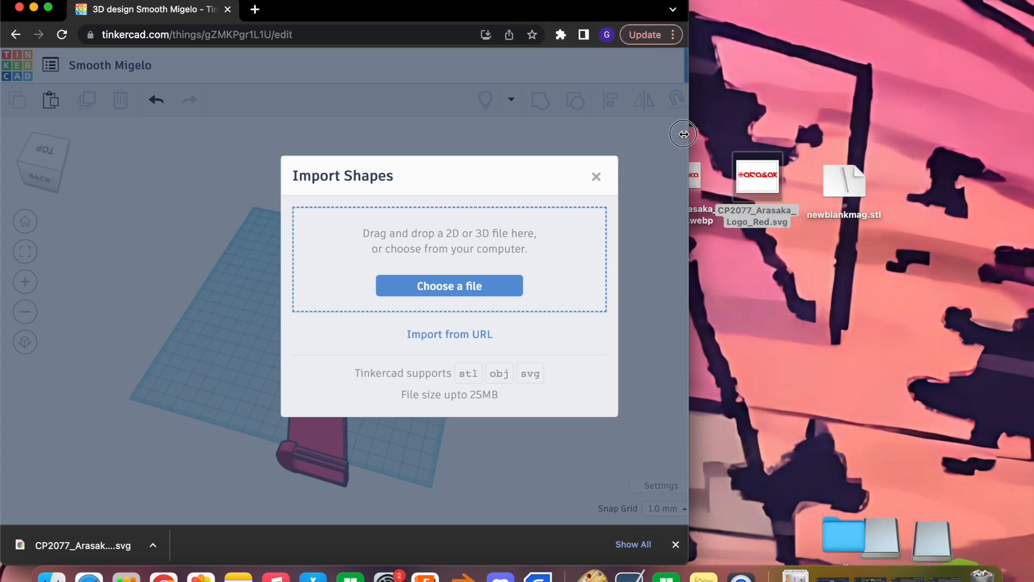
double_click(769, 203)
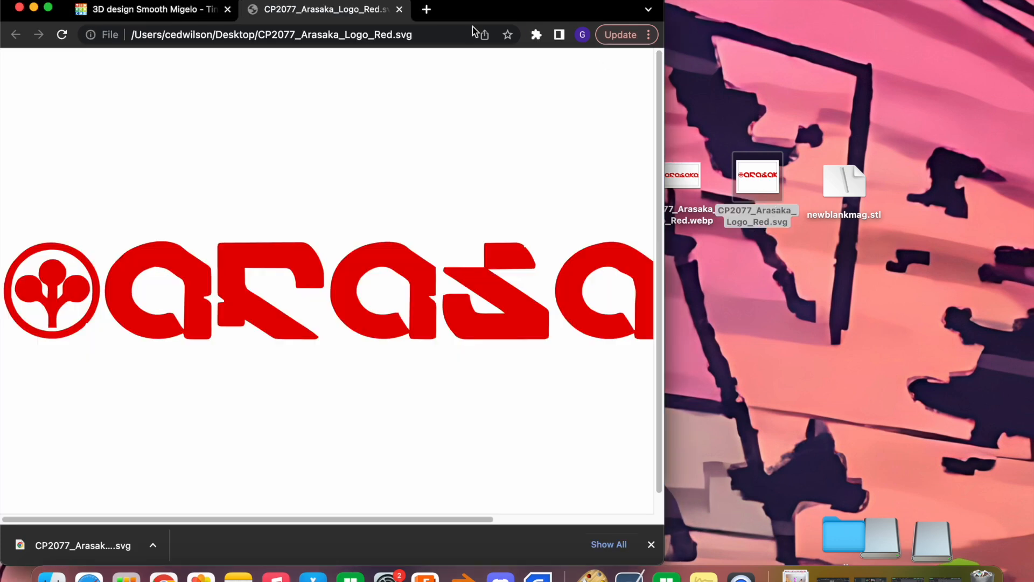
left_click(399, 9)
left_click_drag(768, 181, 357, 243)
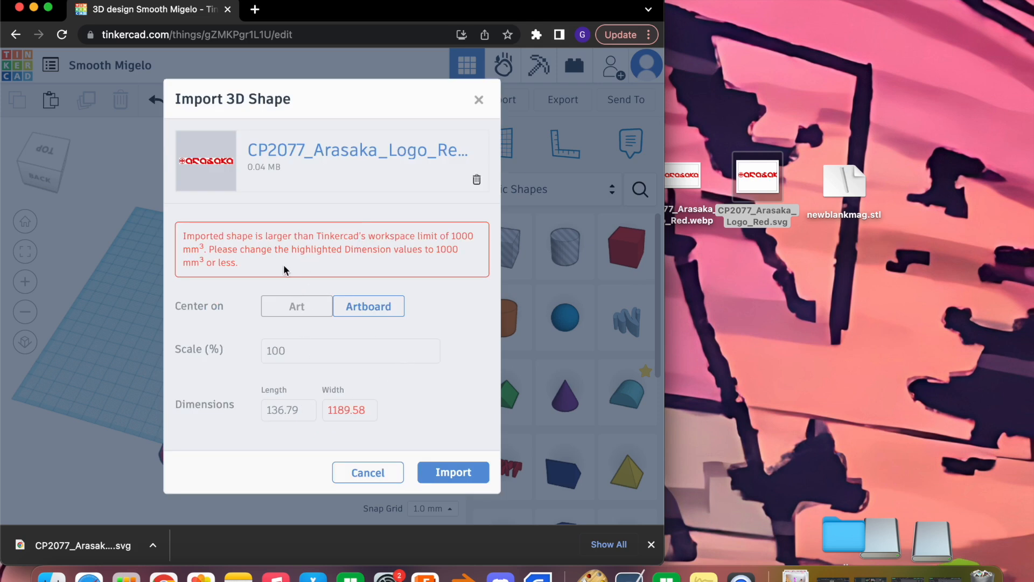
Set the Arasaka logo's import width to 400 mm and import it onto the workplane
left_click(345, 406)
double_click(355, 411)
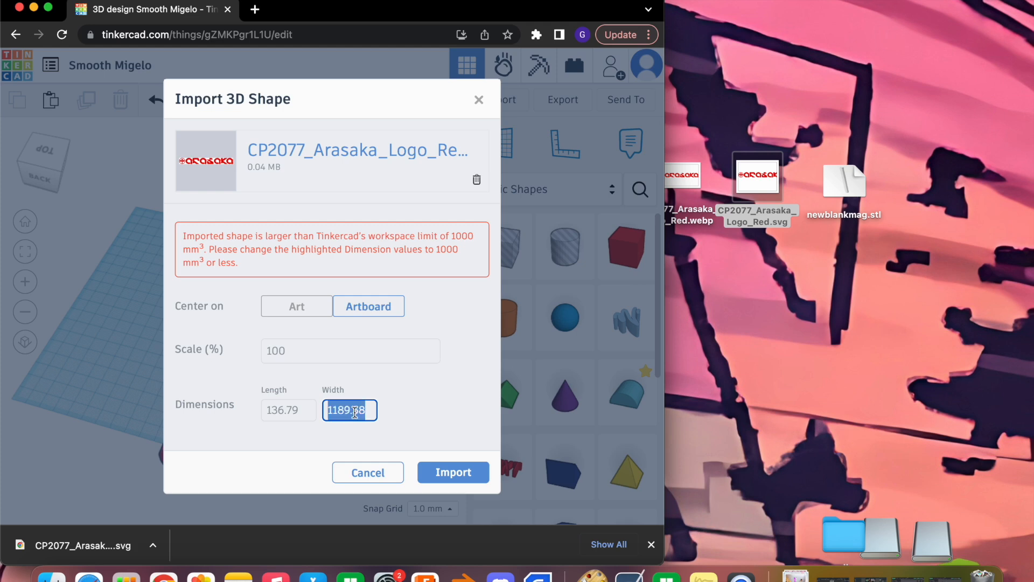
type("400")
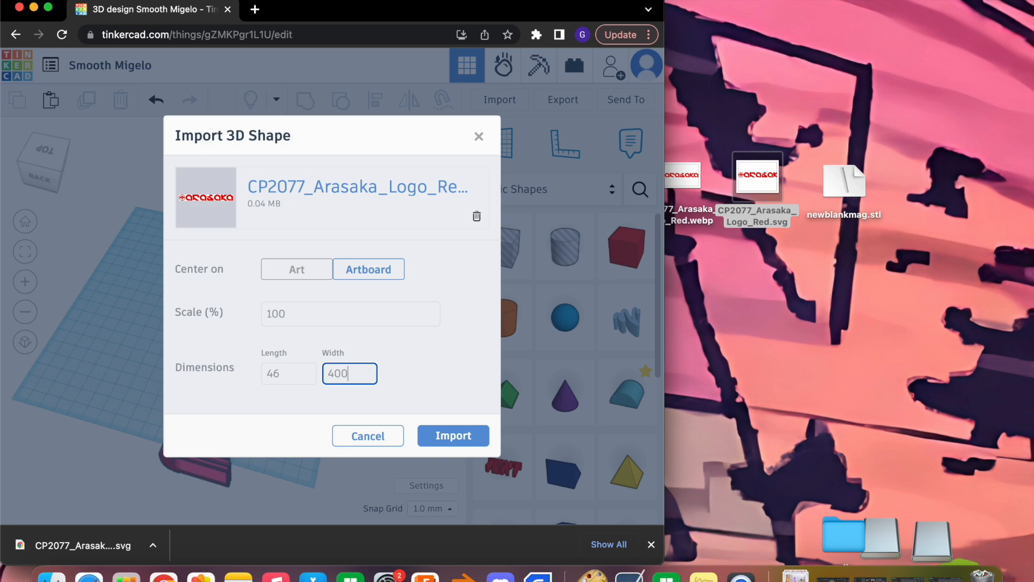
left_click(454, 436)
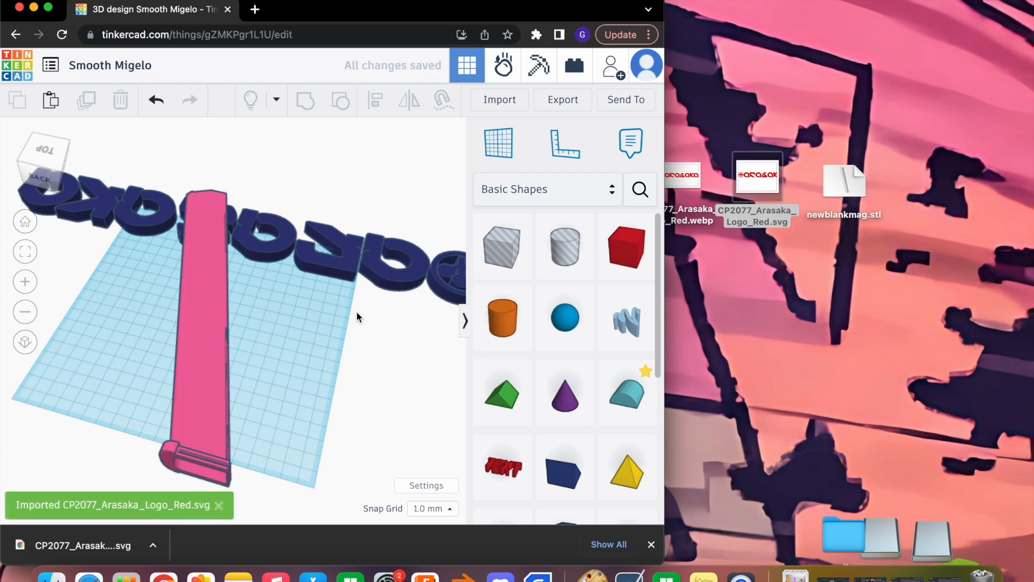
Maximize the browser window and separate the two shapes, moving the magazine toward the workplane's far edge and the logo toward the near edge
scroll(357, 311, "down", 2)
left_click_drag(377, 285, 347, 383)
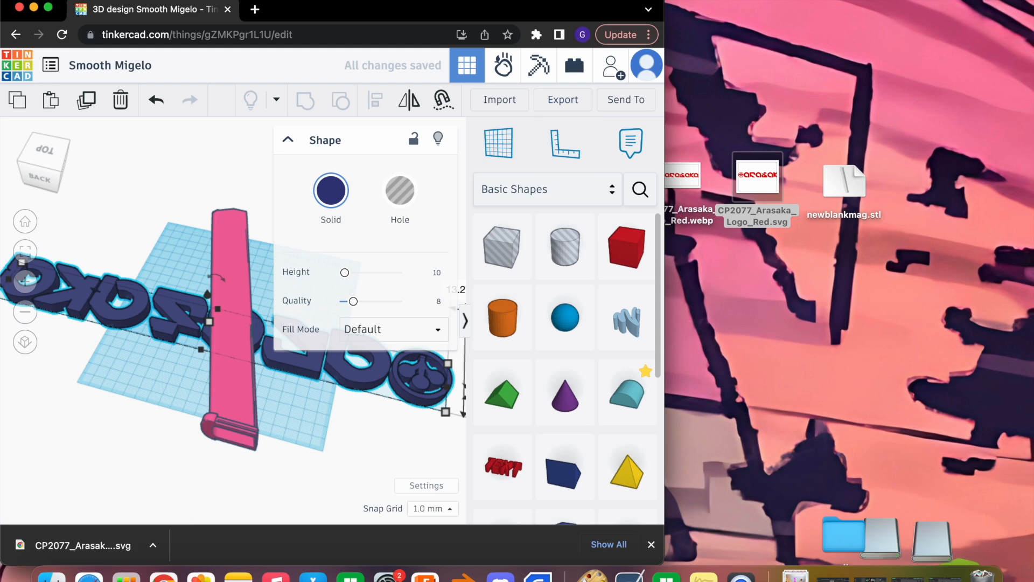
double_click(390, 4)
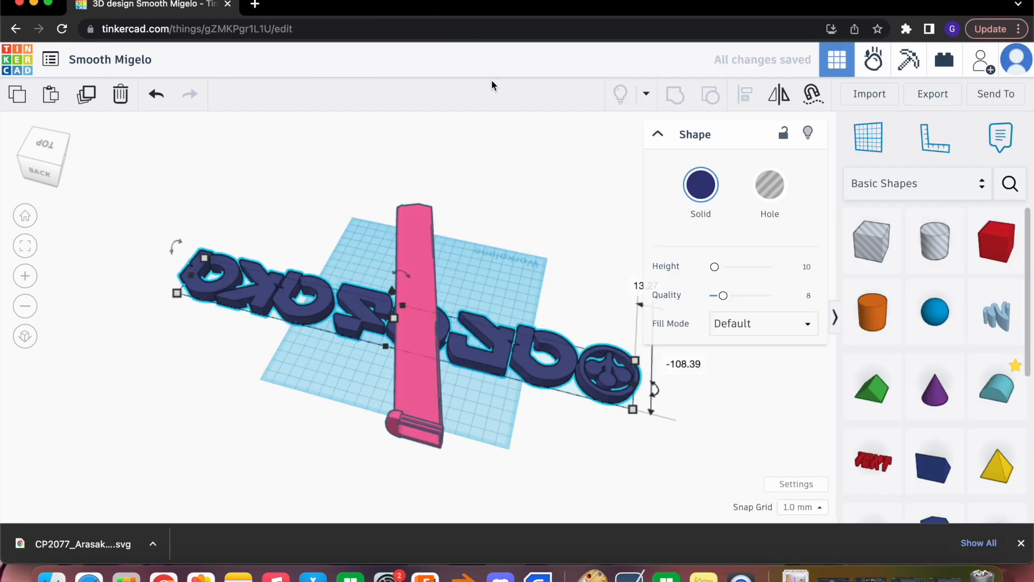
left_click_drag(421, 401, 441, 277)
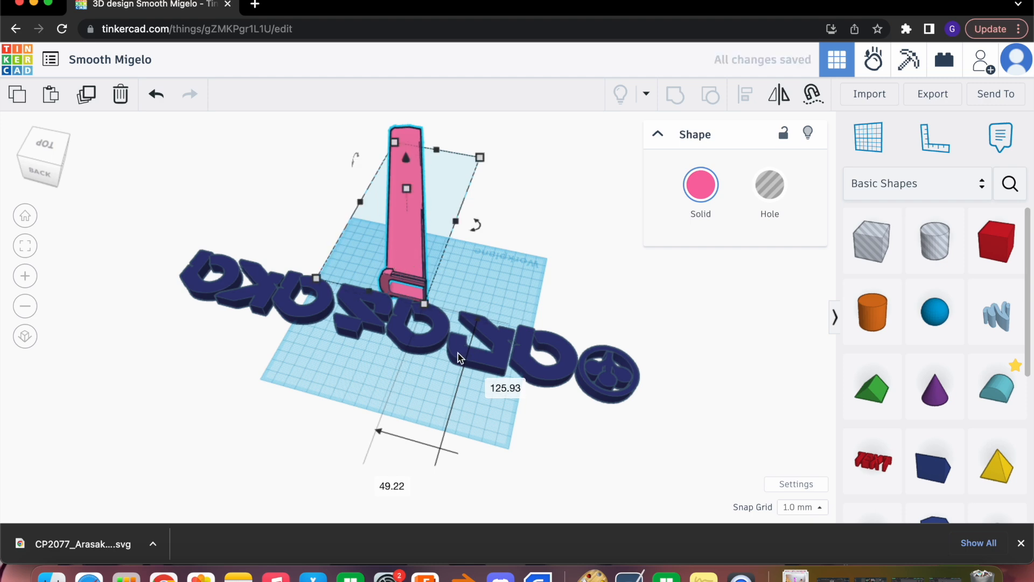
left_click_drag(449, 353, 443, 398)
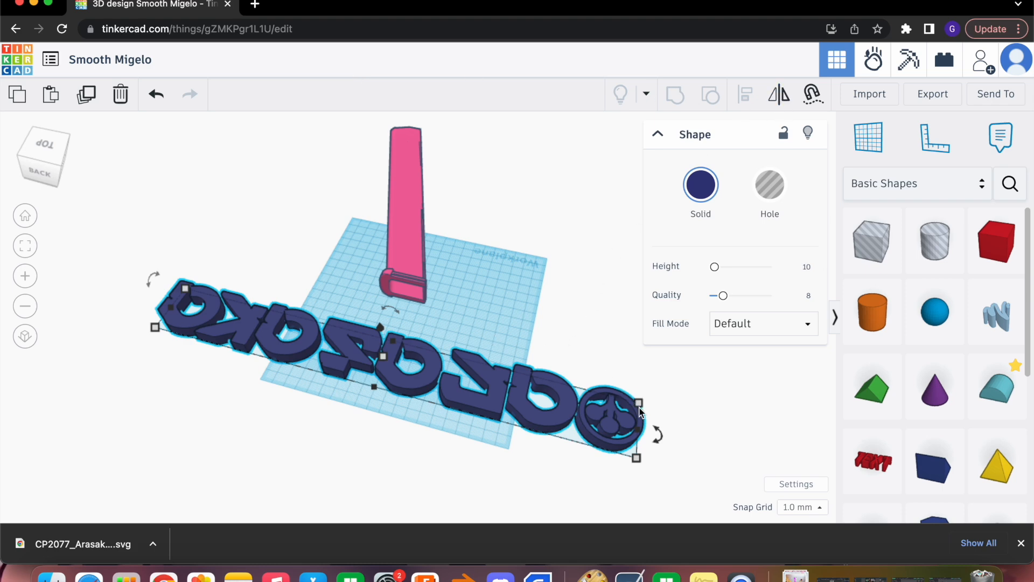
mouse_move(662, 441)
left_click_drag(662, 441, 634, 480)
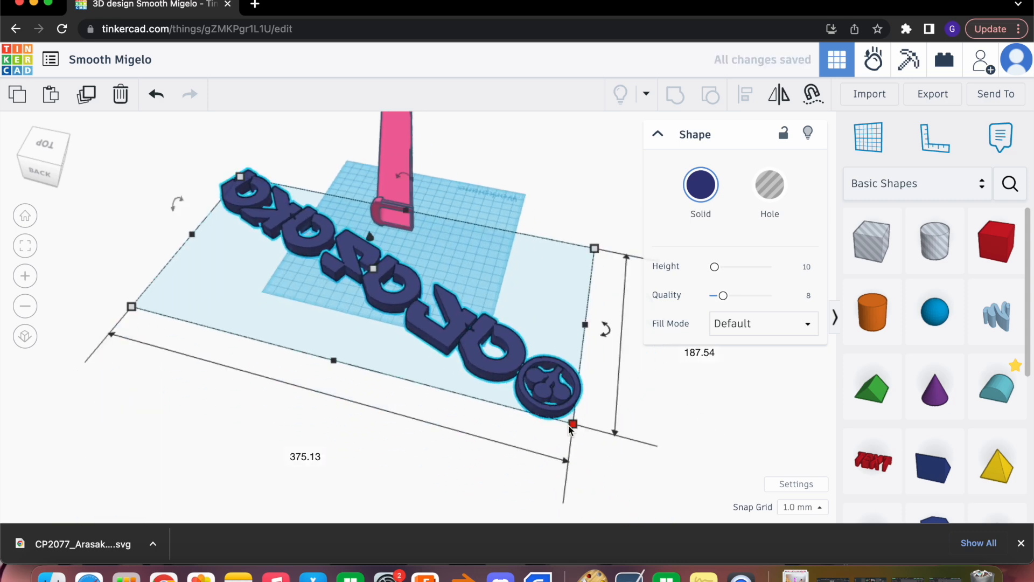
left_click_drag(572, 423, 413, 331)
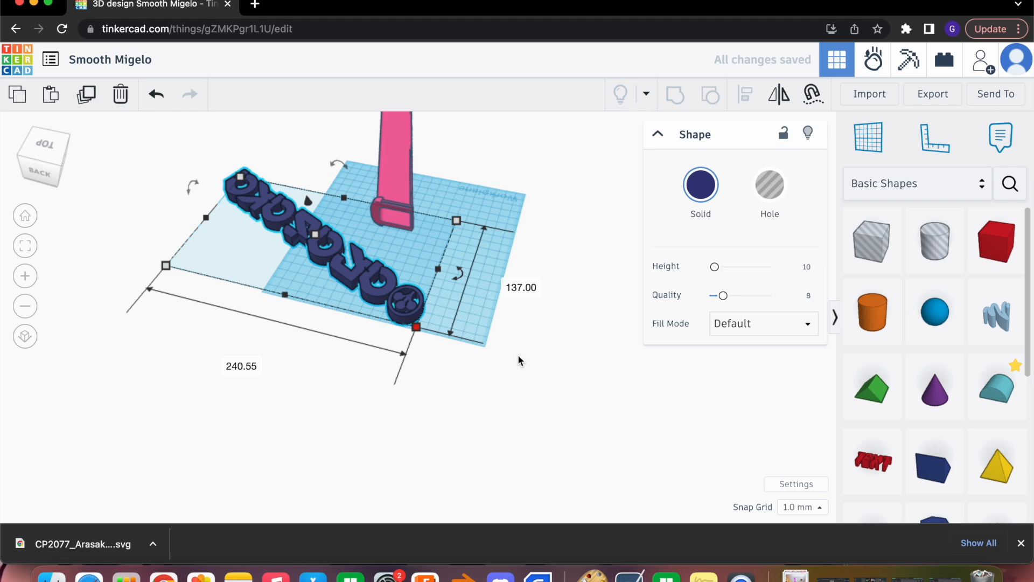
key("super+z")
key("super+z")
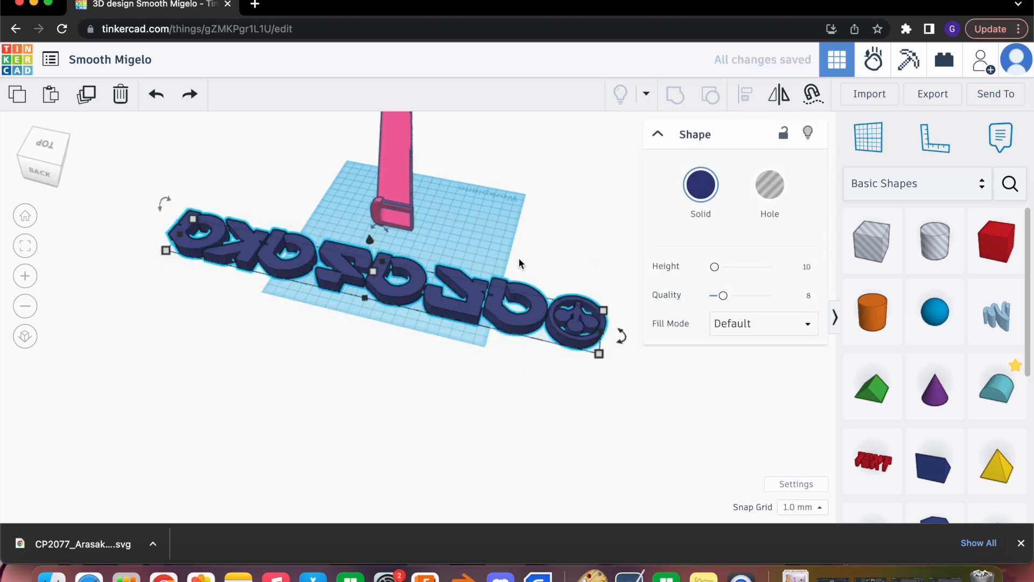
Rotate the logo to run lengthwise with the magazine, and reposition it in front of the magazine's open end
left_click_drag(623, 345, 297, 455)
left_click_drag(411, 260, 368, 322)
left_click_drag(286, 499, 290, 448)
left_click_drag(330, 341, 388, 266)
right_click_drag(469, 226, 410, 296)
scroll(409, 296, "up", 5)
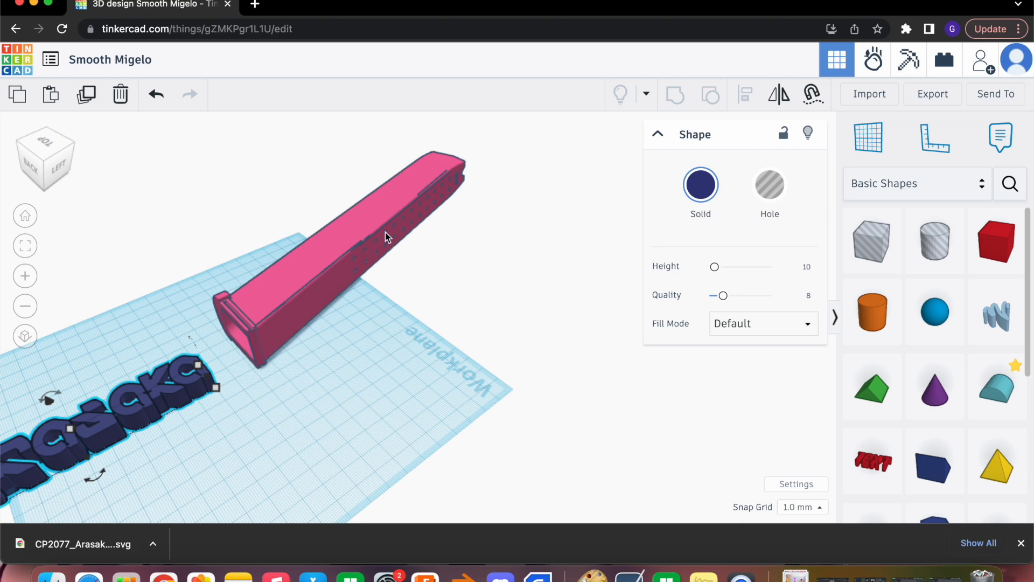
scroll(474, 280, "down", 4)
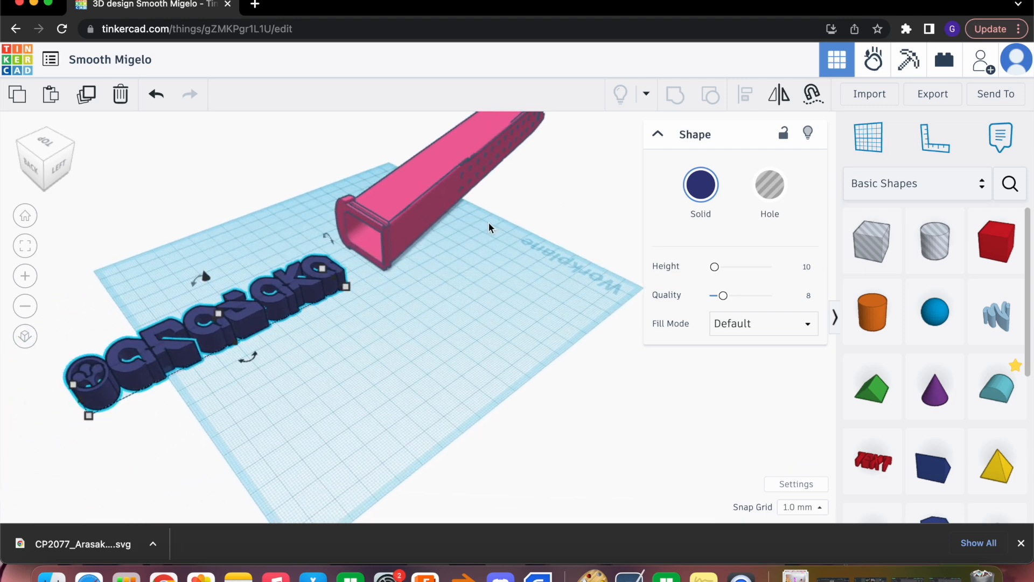
Scale the logo down proportionally so it is narrow enough for the magazine's upper face
right_click_drag(289, 374, 399, 301)
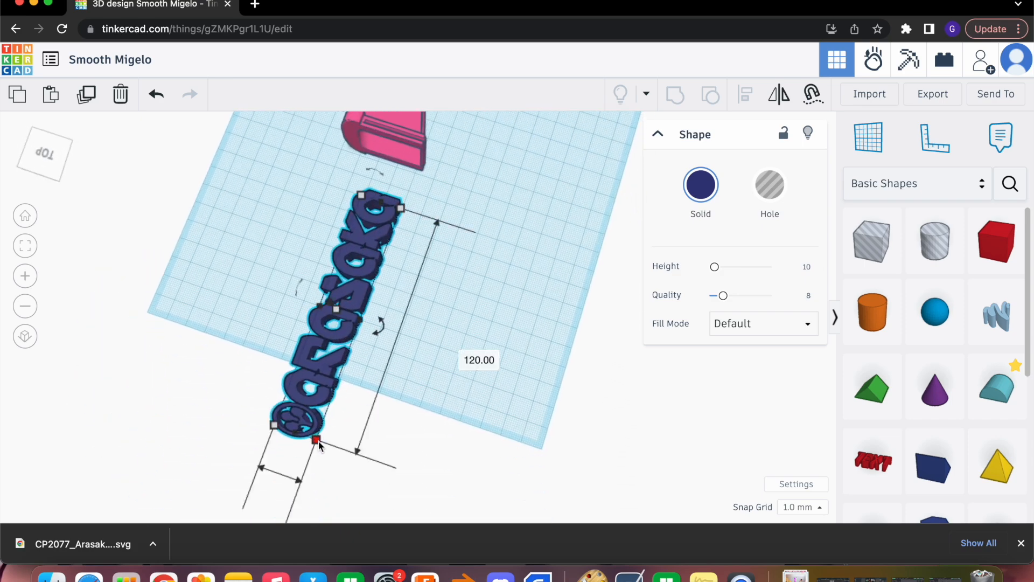
left_click_drag(317, 441, 330, 365)
middle_click_drag(450, 292, 410, 302)
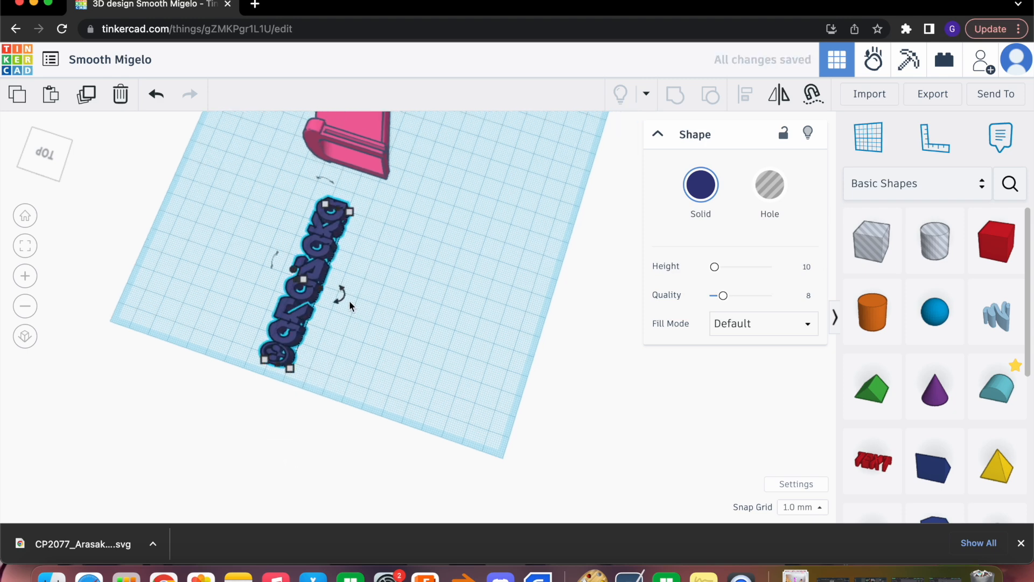
Place the logo on the magazine's upper face near the open end, with its lettering running along the magazine
left_click_drag(328, 279, 455, 92)
scroll(446, 253, "up", 5)
middle_click_drag(256, 377, 254, 428)
left_click_drag(208, 316, 259, 179)
left_click_drag(232, 213, 186, 231)
right_click_drag(235, 231, 225, 212)
left_click_drag(221, 209, 202, 147)
right_click_drag(157, 144, 434, 333)
left_click_drag(328, 320, 374, 333)
left_click_drag(334, 260, 286, 241)
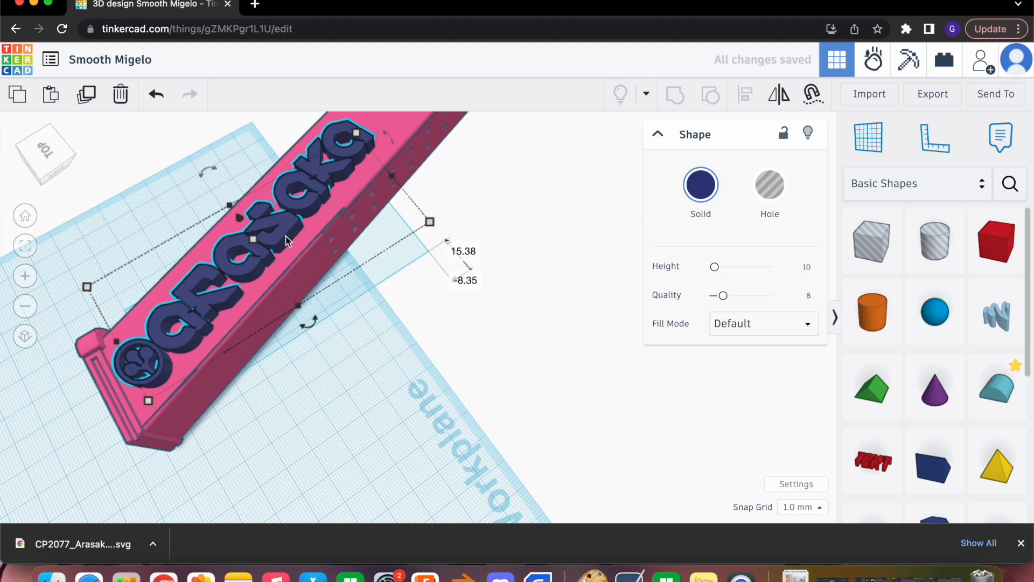
right_click_drag(347, 349, 364, 328)
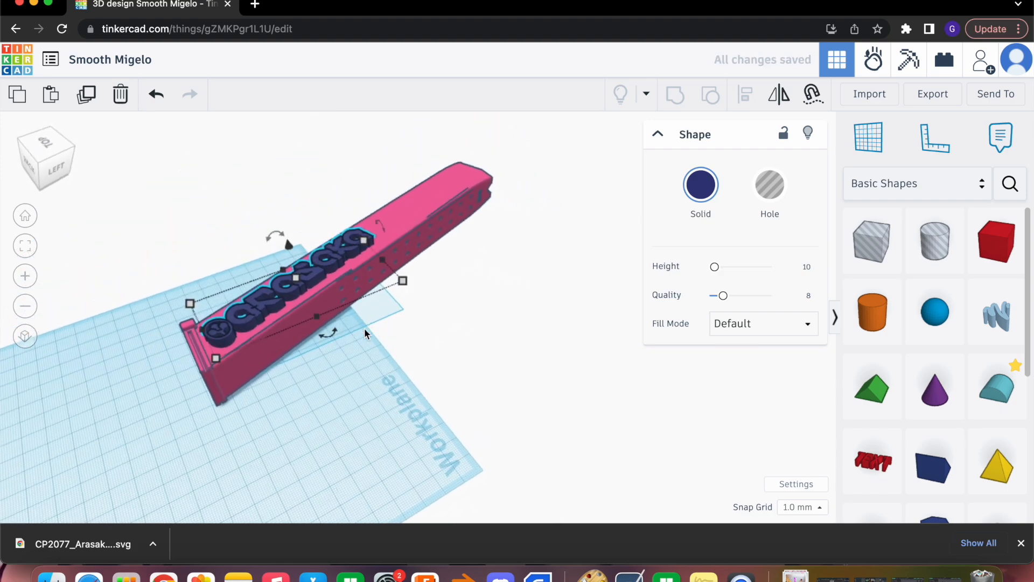
Rotate the logo a few degrees on the upper face to follow the magazine's long edges
left_click_drag(396, 288, 387, 300)
right_click_drag(363, 349, 348, 372)
scroll(350, 370, "up", 4)
left_click_drag(289, 231, 300, 232)
left_click_drag(323, 325, 350, 384)
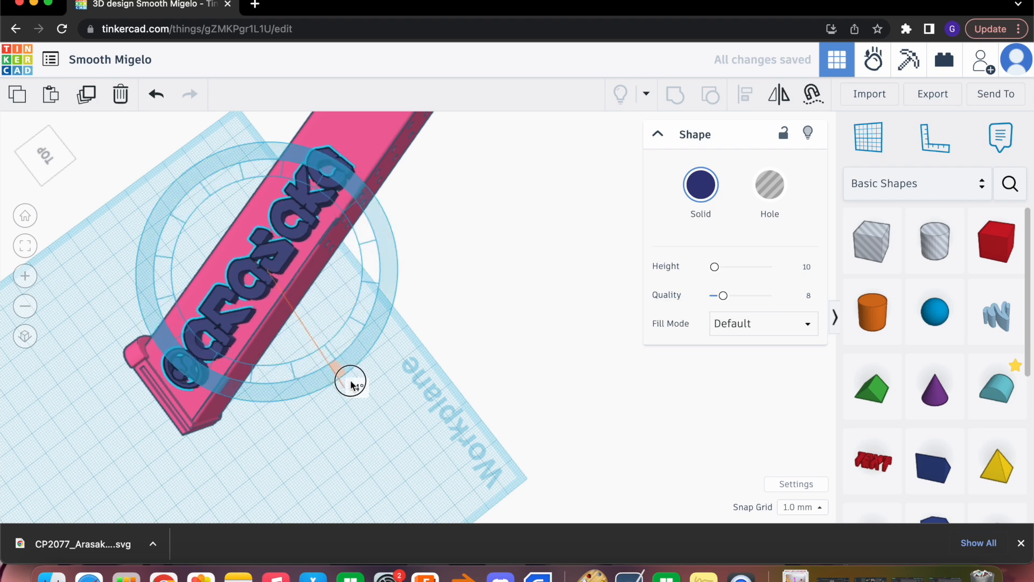
left_click_drag(351, 384, 351, 383)
right_click_drag(422, 355, 314, 286)
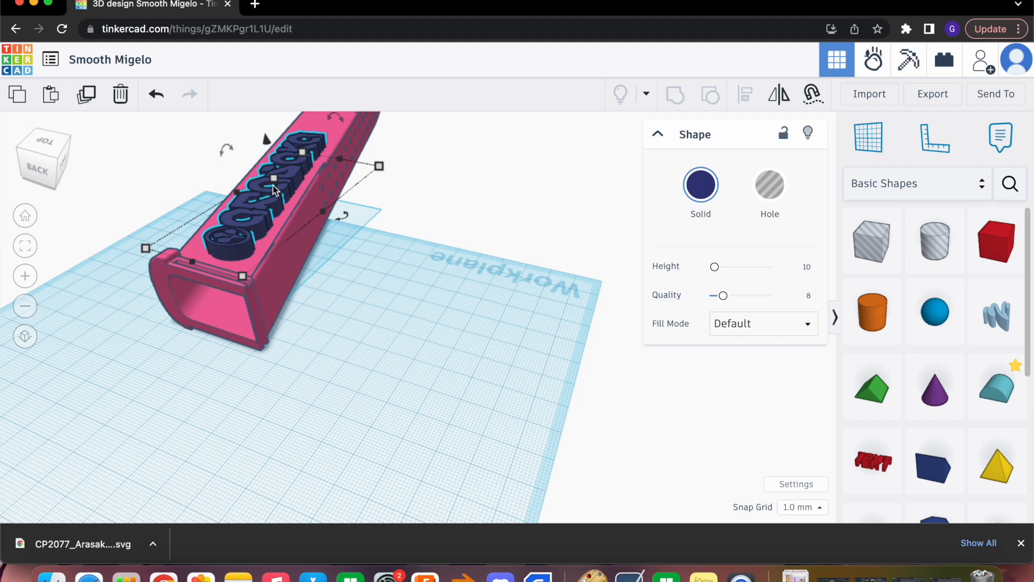
Fine-tune the logo's position on the magazine's upper face and check its fit from the open end
right_click_drag(330, 307, 373, 222)
left_click_drag(306, 165, 304, 162)
right_click_drag(364, 203, 428, 294)
right_click_drag(426, 215, 322, 217)
left_click_drag(333, 232, 334, 231)
right_click_drag(392, 242, 390, 258)
scroll(390, 257, "up", 5)
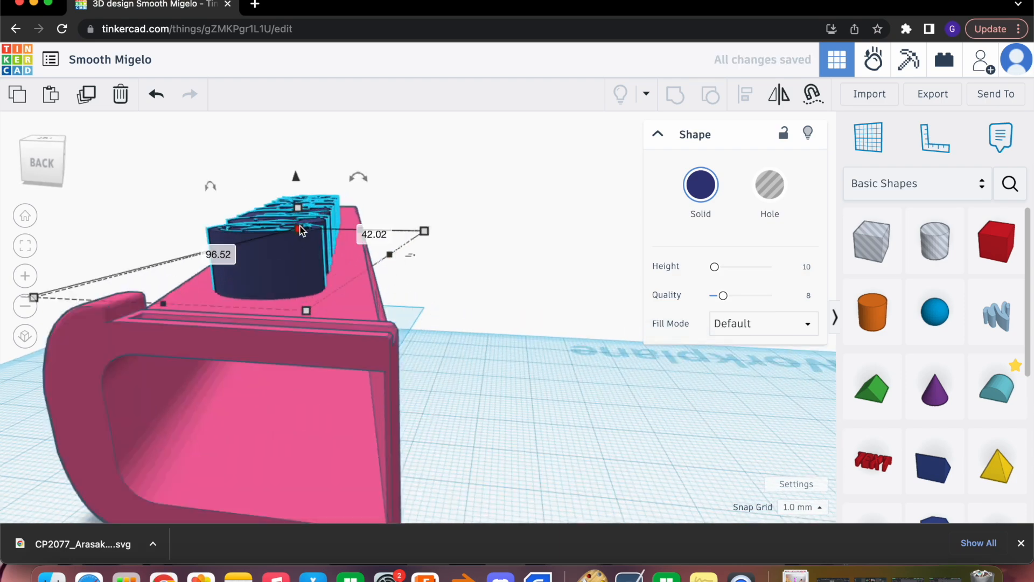
Flatten the logo so it protrudes only slightly above the magazine's upper face
left_click_drag(299, 228, 296, 255)
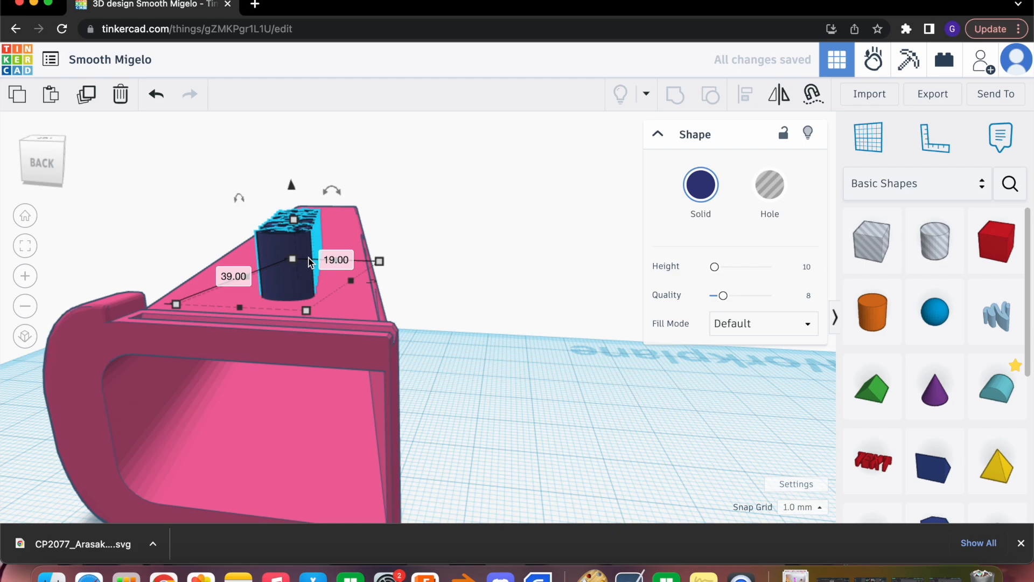
key("super+z")
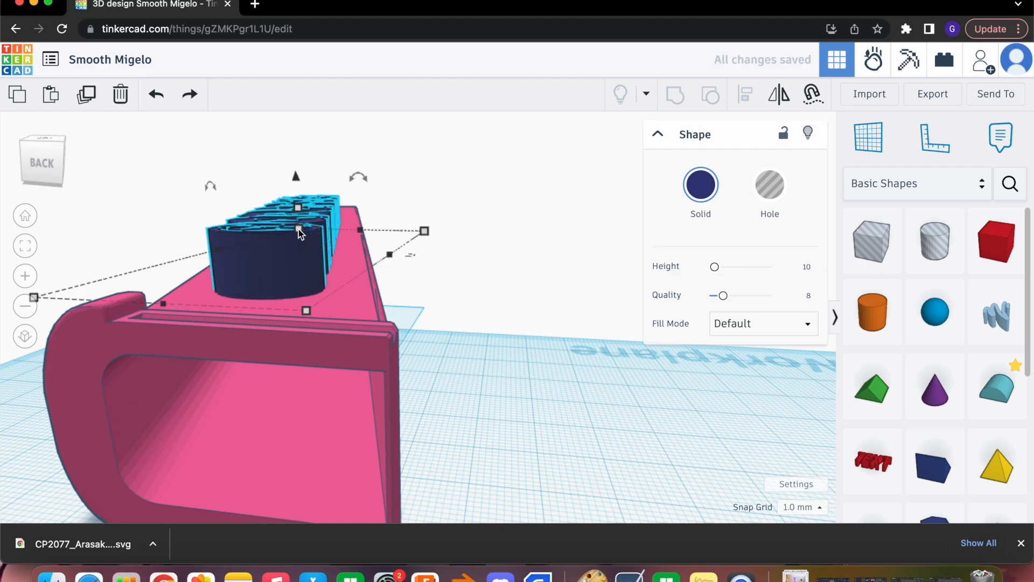
right_click_drag(451, 188, 396, 219)
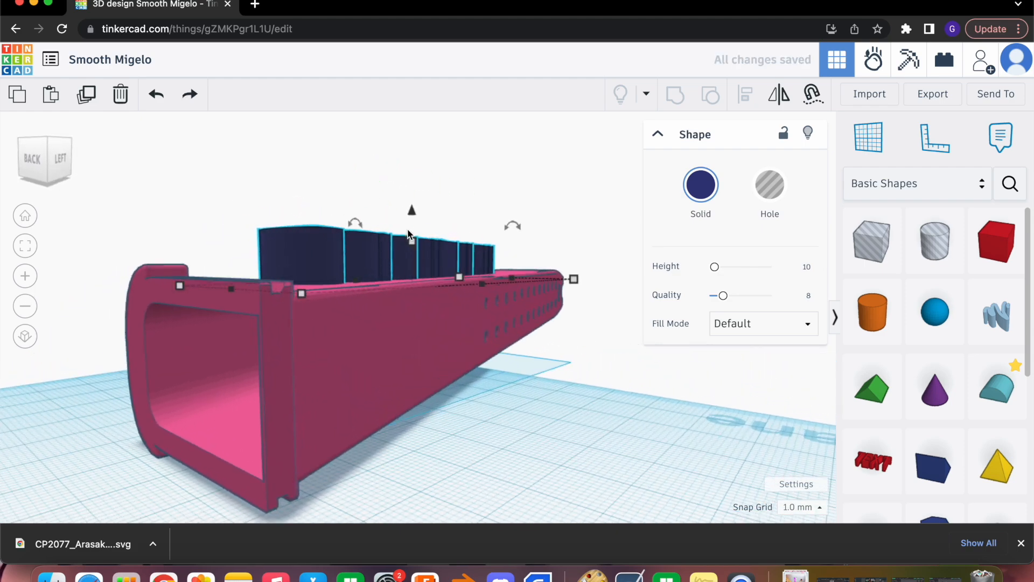
left_click_drag(413, 243, 414, 284)
right_click_drag(418, 235, 434, 255)
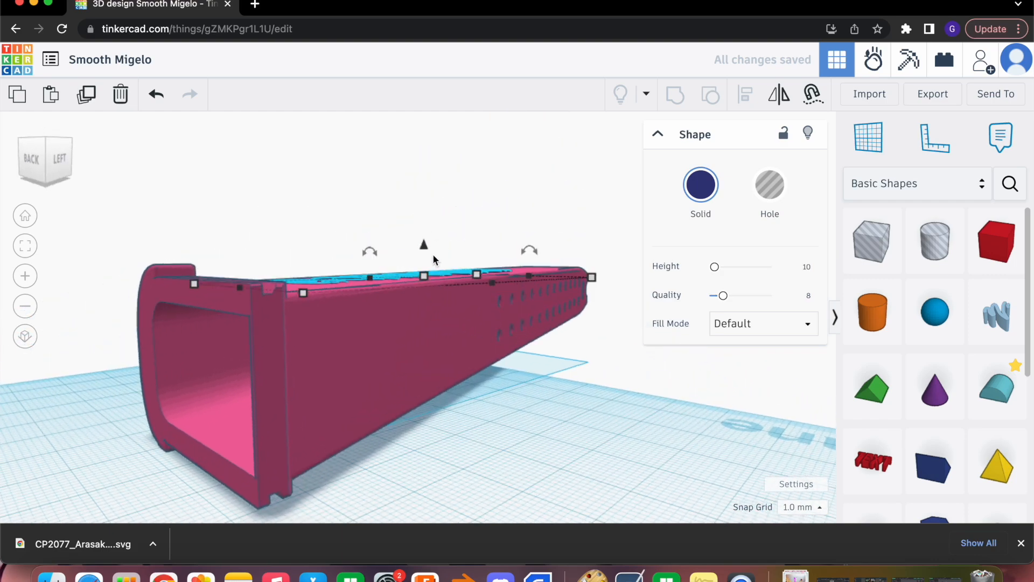
left_click_drag(426, 272, 426, 268)
right_click_drag(464, 218, 471, 247)
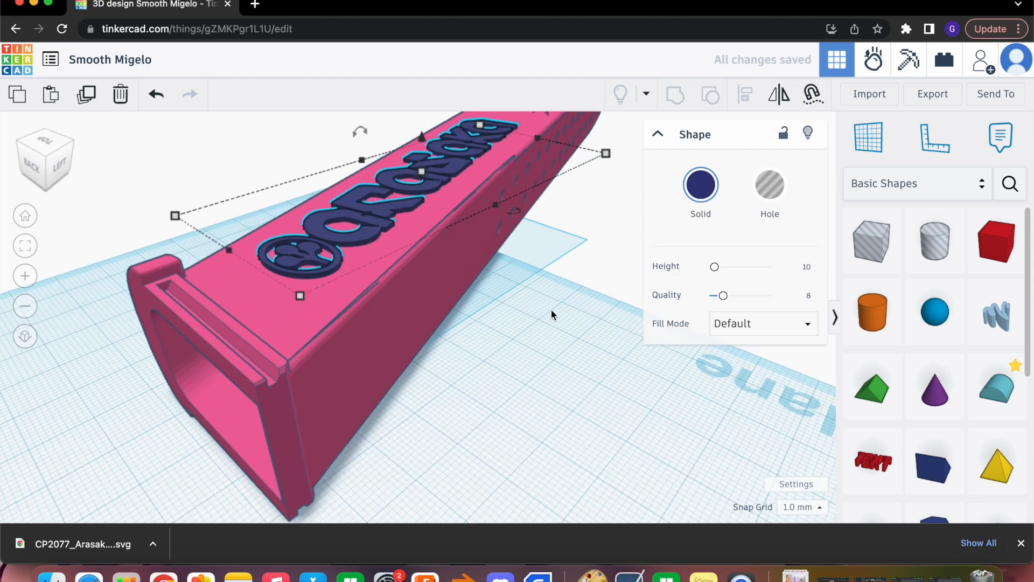
Rotate the flattened logo about 1° to align it with the magazine's long edges, and inspect the alignment
left_click(566, 295)
right_click_drag(567, 296, 430, 420)
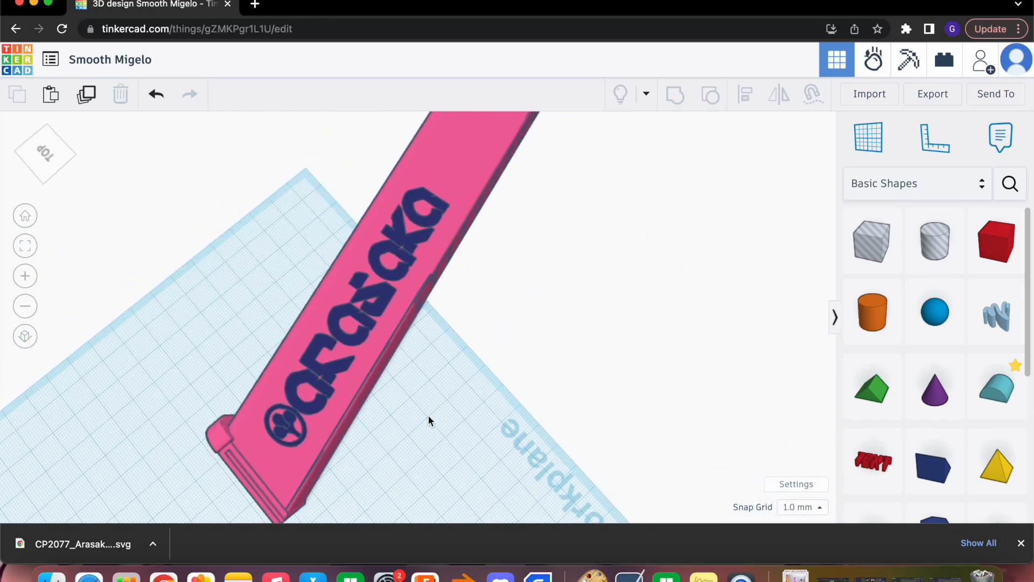
left_click(356, 348)
right_click_drag(489, 313, 571, 323)
right_click_drag(534, 338, 556, 319)
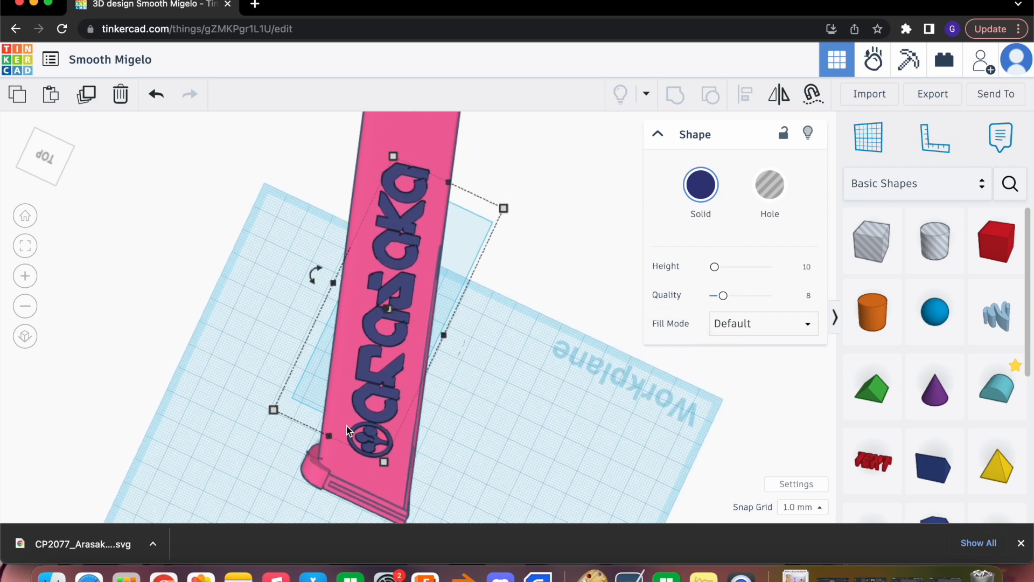
left_click_drag(306, 281, 265, 256)
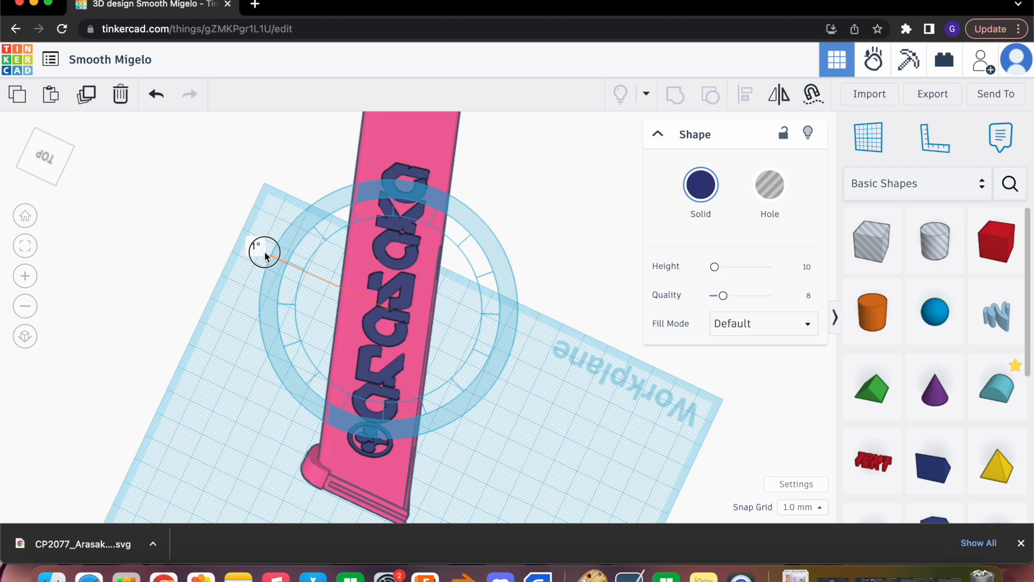
left_click_drag(265, 257, 261, 249)
left_click(554, 340)
right_click_drag(553, 350, 540, 333)
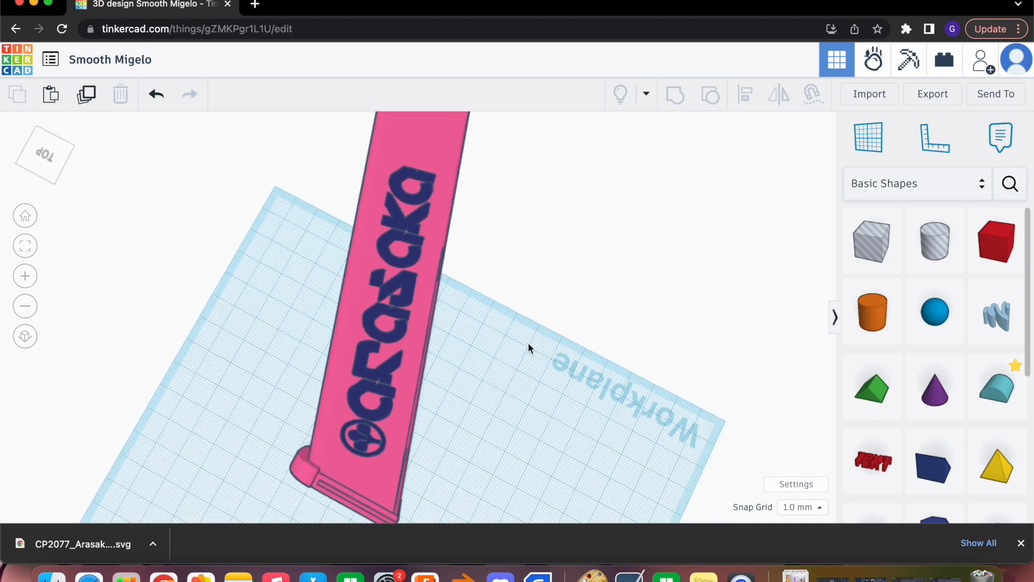
Group the magazine and the logo into one shape and inspect the combined model
left_click_drag(340, 243, 441, 361)
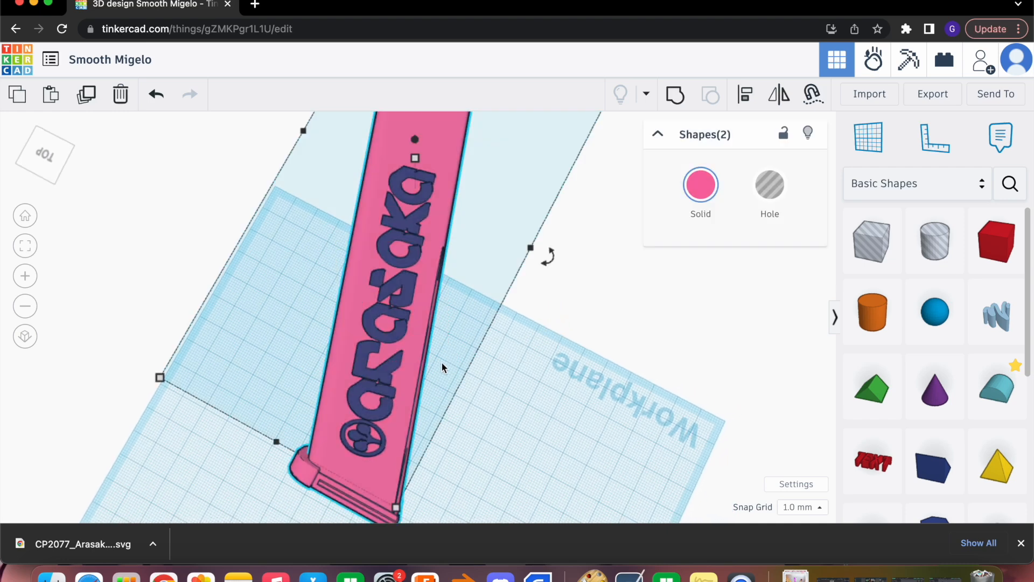
left_click(674, 97)
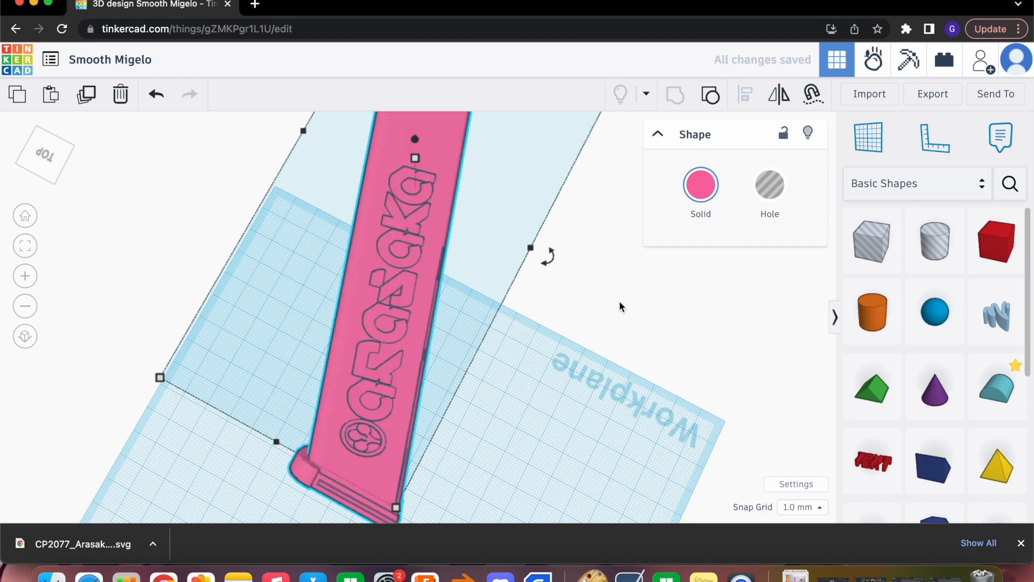
right_click_drag(576, 299, 519, 278)
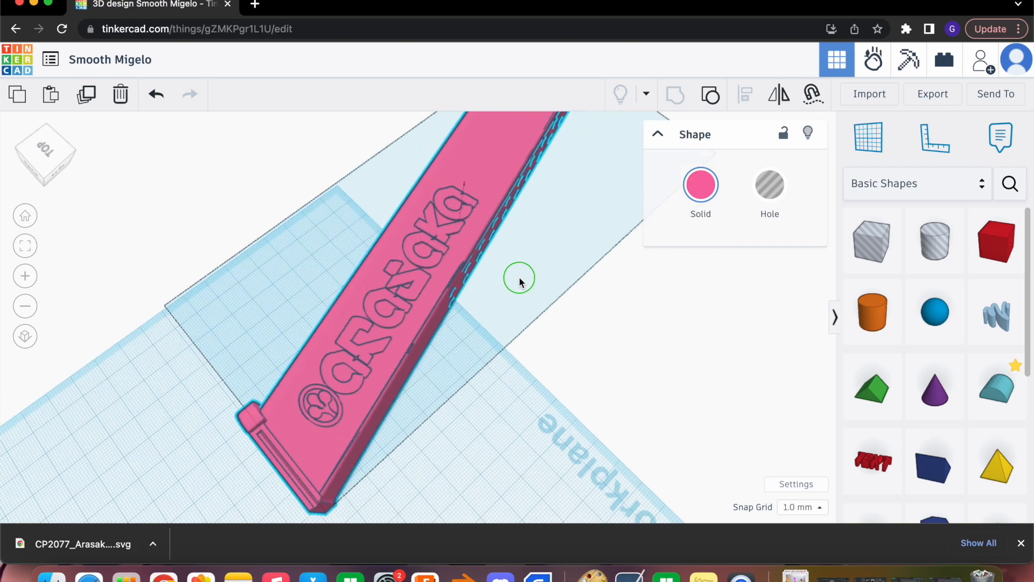
left_click_drag(506, 166, 474, 218)
left_click(295, 178)
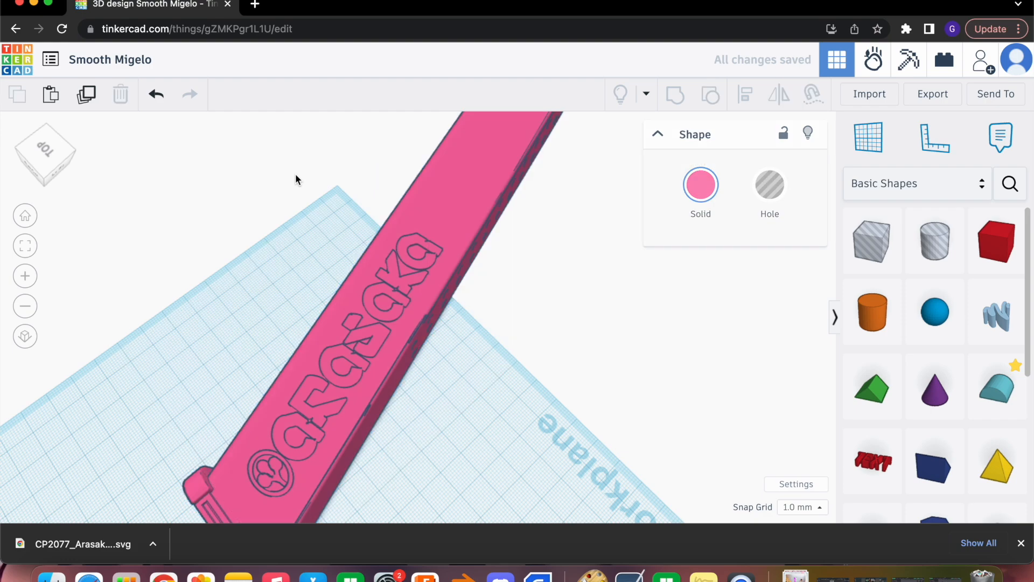
Ungroup the magazine and logo, and change both selected shapes to holes
left_click_drag(291, 262, 435, 380)
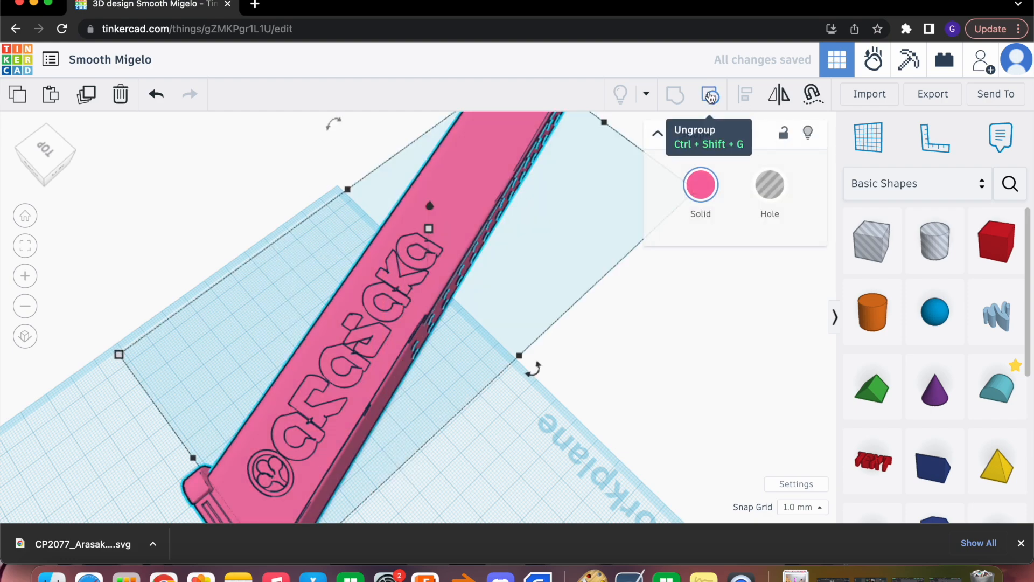
left_click(711, 97)
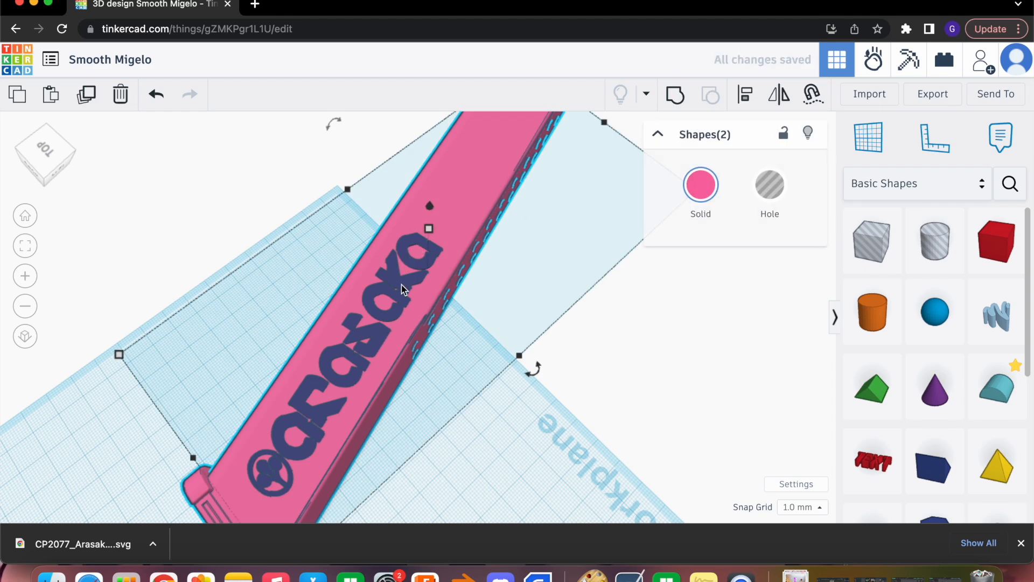
left_click(767, 190)
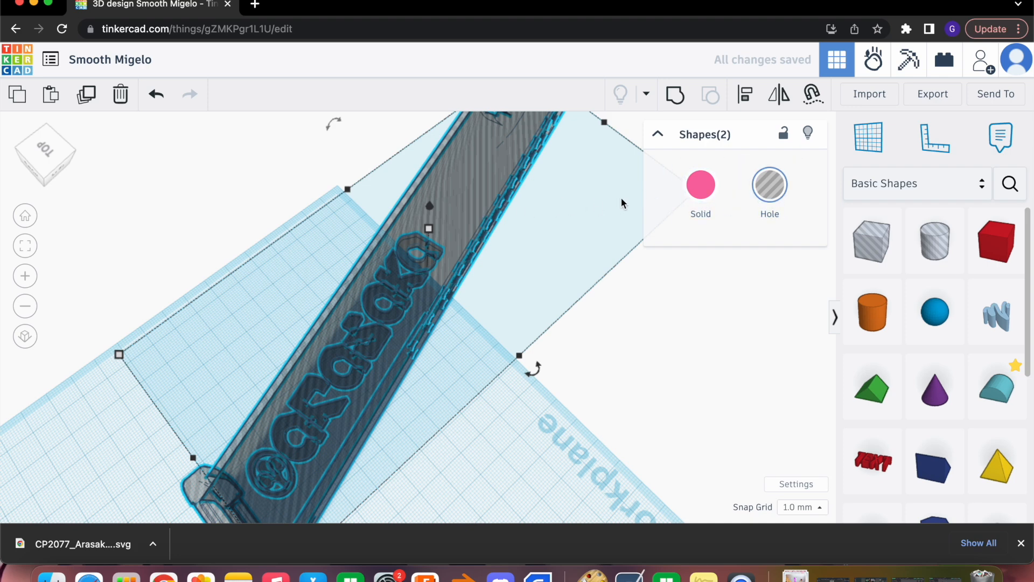
Undo the hole change on both shapes, turn only the logo into a hole and group it with the magazine
key("super+z")
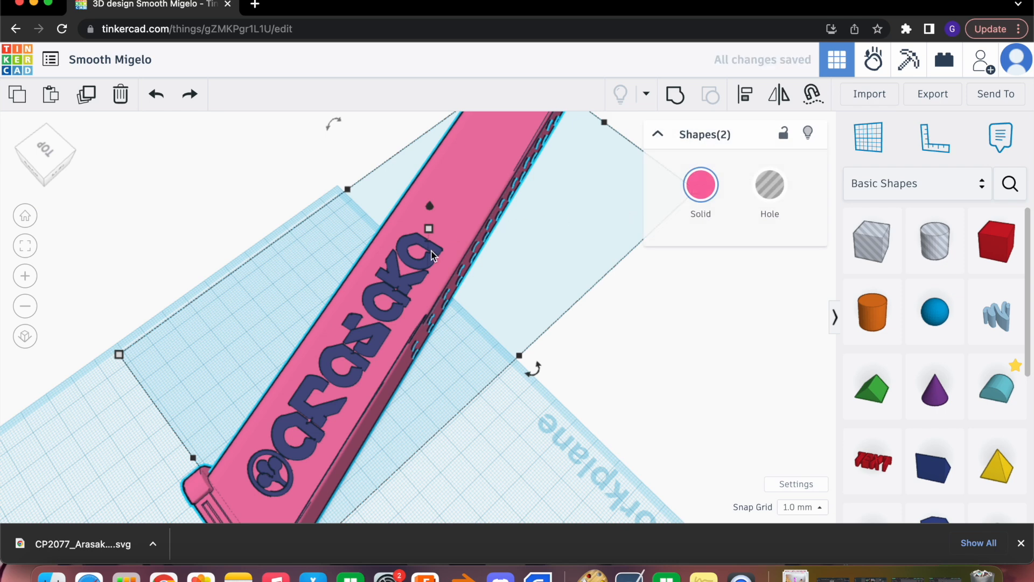
left_click(596, 389)
left_click(383, 319)
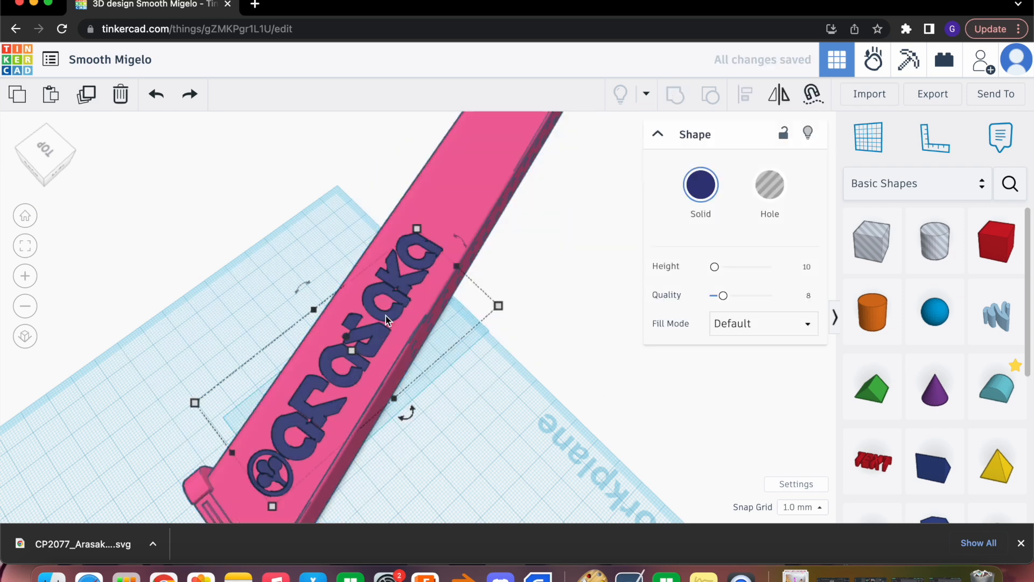
left_click(770, 185)
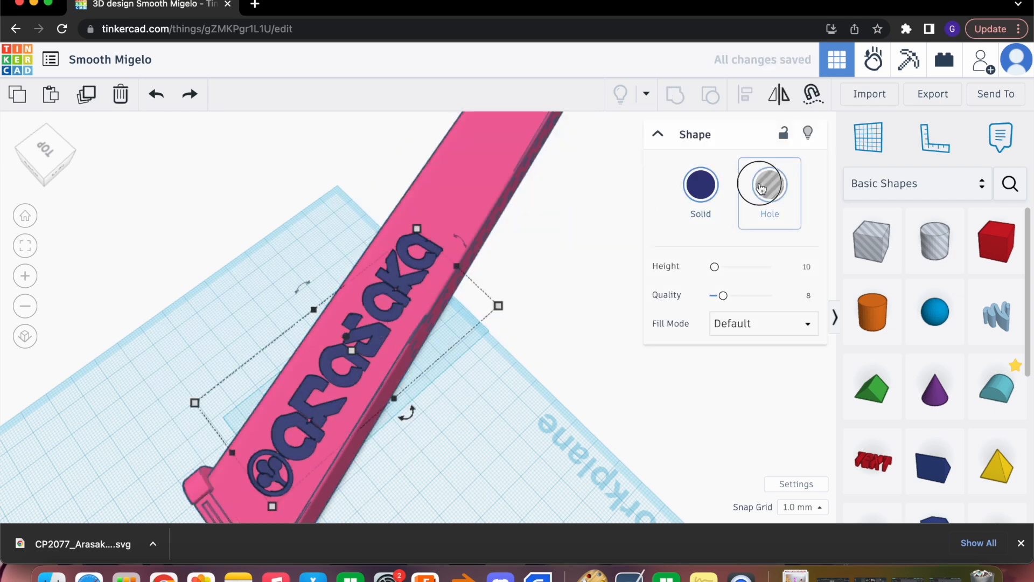
left_click_drag(284, 240, 439, 408)
left_click(674, 94)
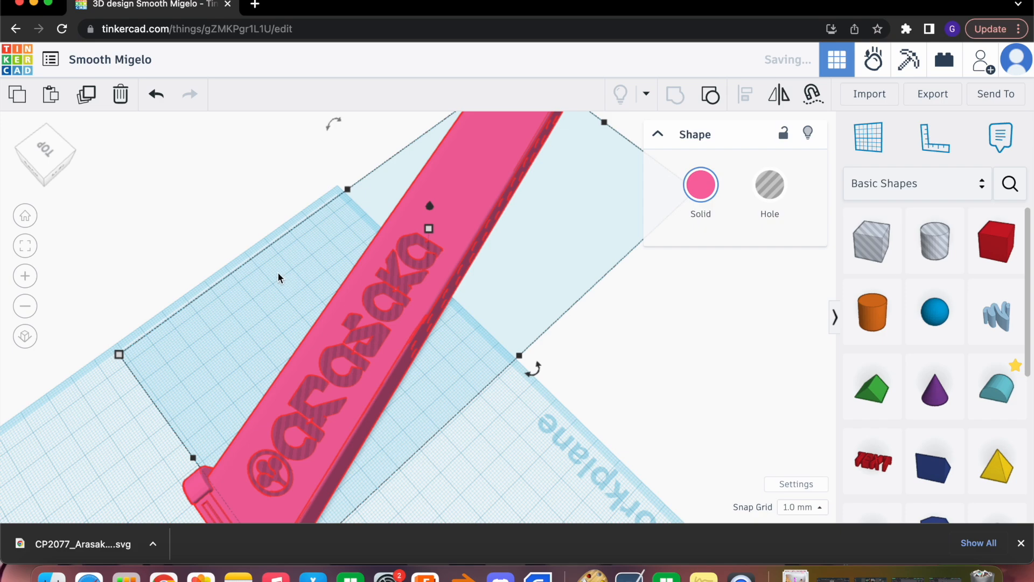
middle_click_drag(227, 235, 270, 167)
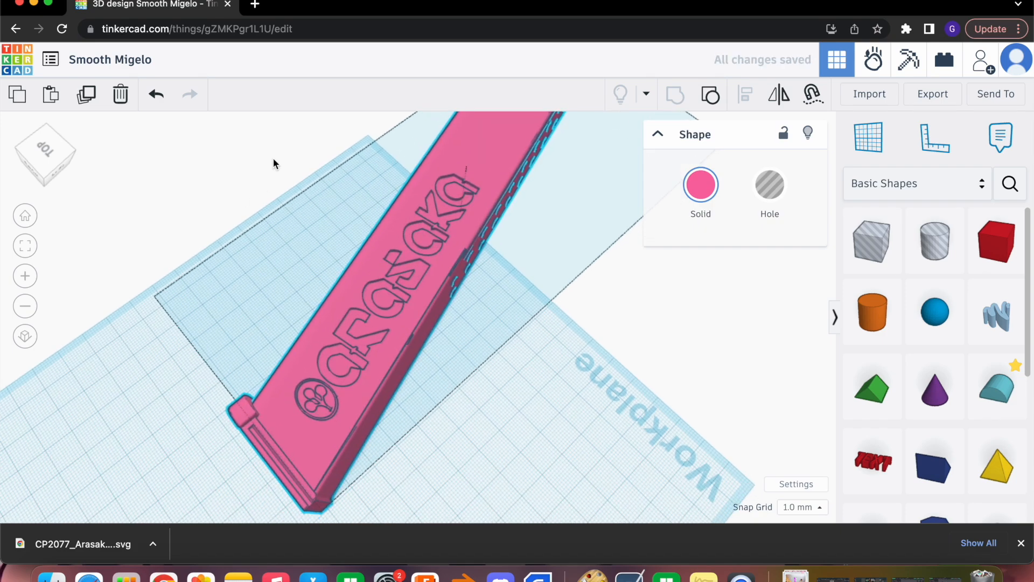
mouse_move(337, 181)
left_mouse_down()
mouse_move(328, 169)
mouse_move(325, 185)
left_mouse_up()
mouse_move(325, 184)
right_mouse_down()
mouse_move(321, 122)
mouse_move(335, 143)
mouse_move(374, 134)
mouse_move(392, 106)
mouse_move(379, 168)
mouse_move(349, 219)
mouse_move(258, 136)
mouse_move(316, 185)
mouse_move(338, 178)
right_mouse_up()
left_click_drag(345, 173, 459, 410)
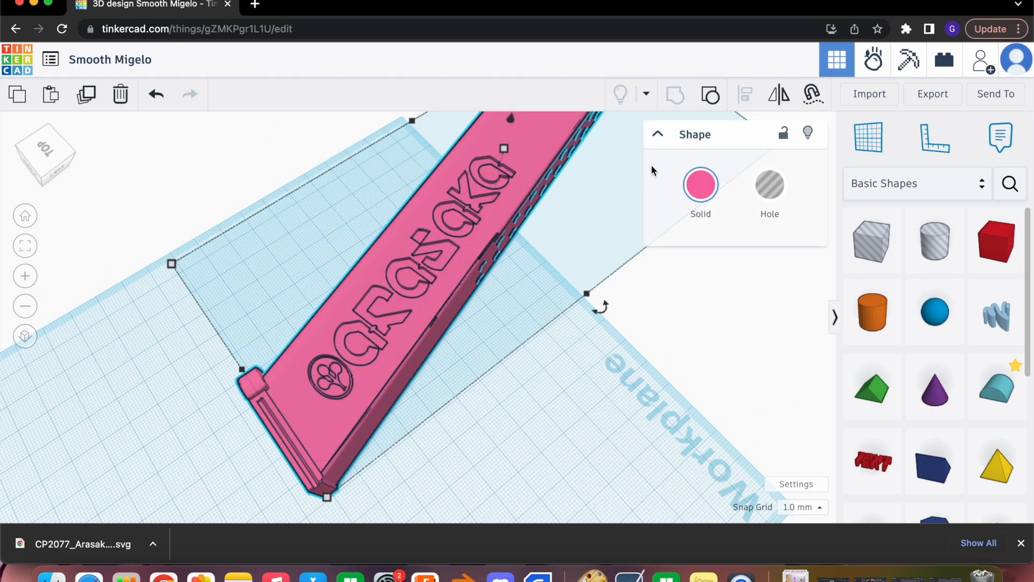
Ungroup the magazine and the logo, make both shapes solid, and group them into one shape
left_click(707, 97)
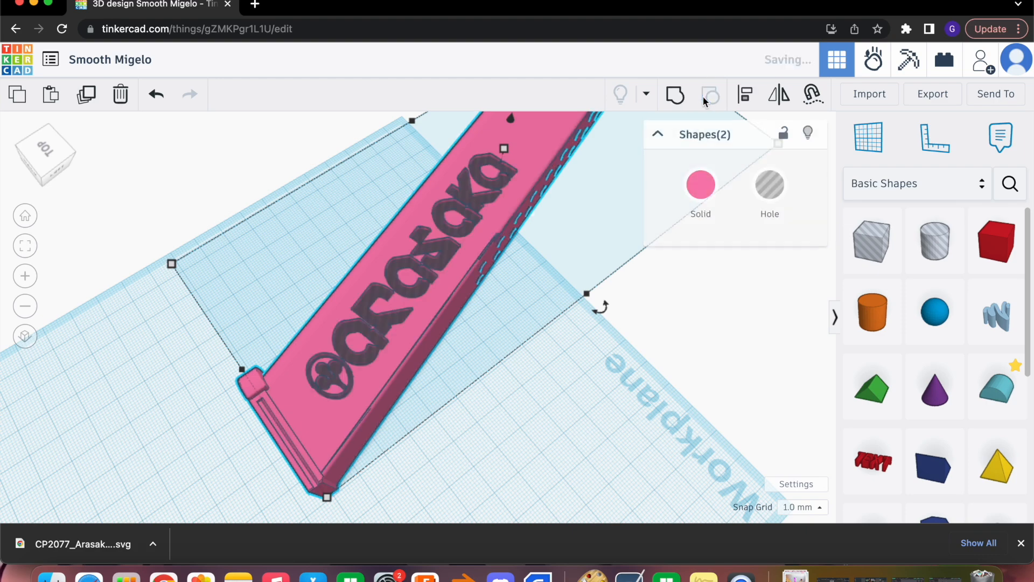
left_click(701, 184)
left_click(224, 176)
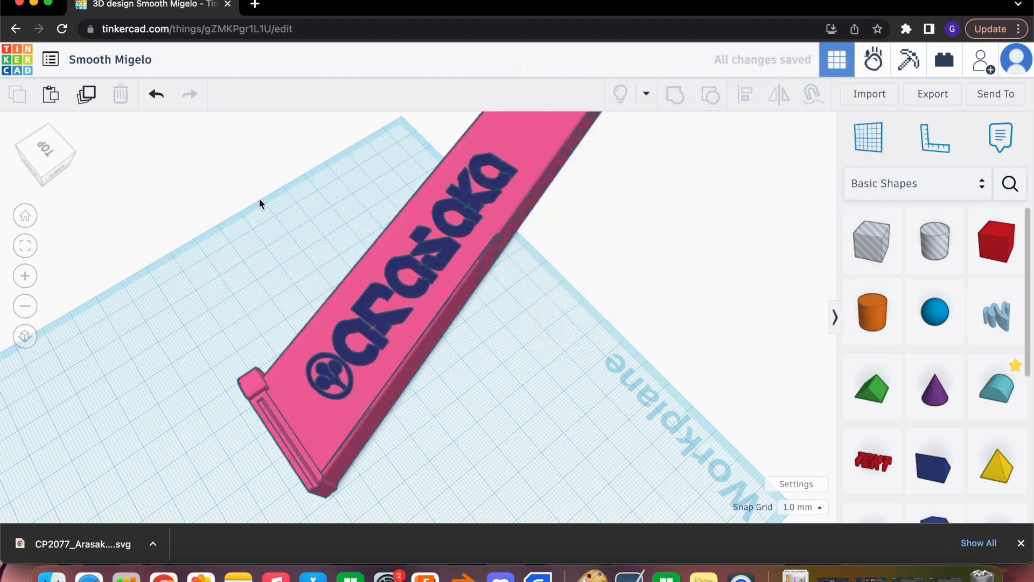
left_click_drag(302, 235, 444, 377)
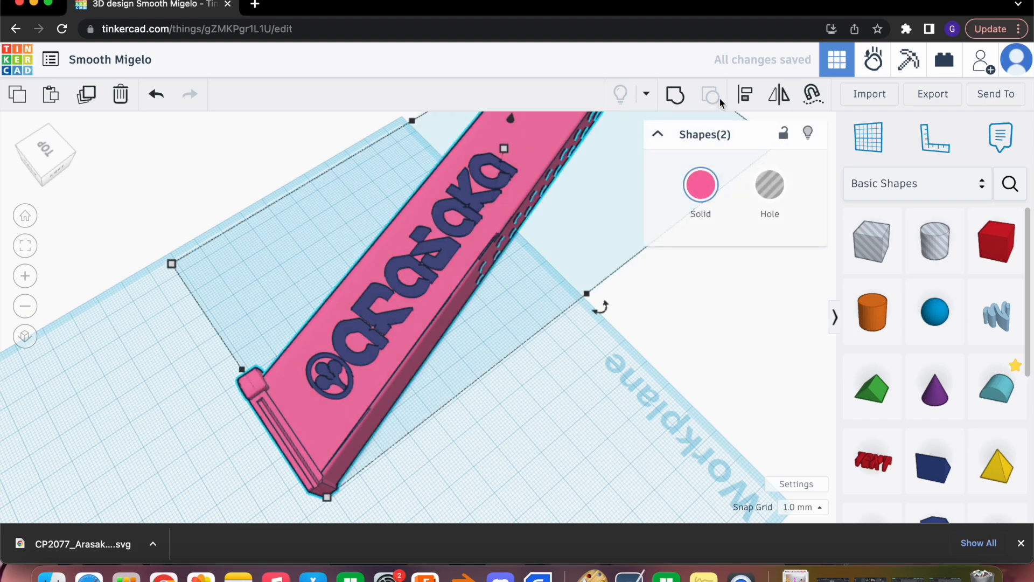
left_click(676, 95)
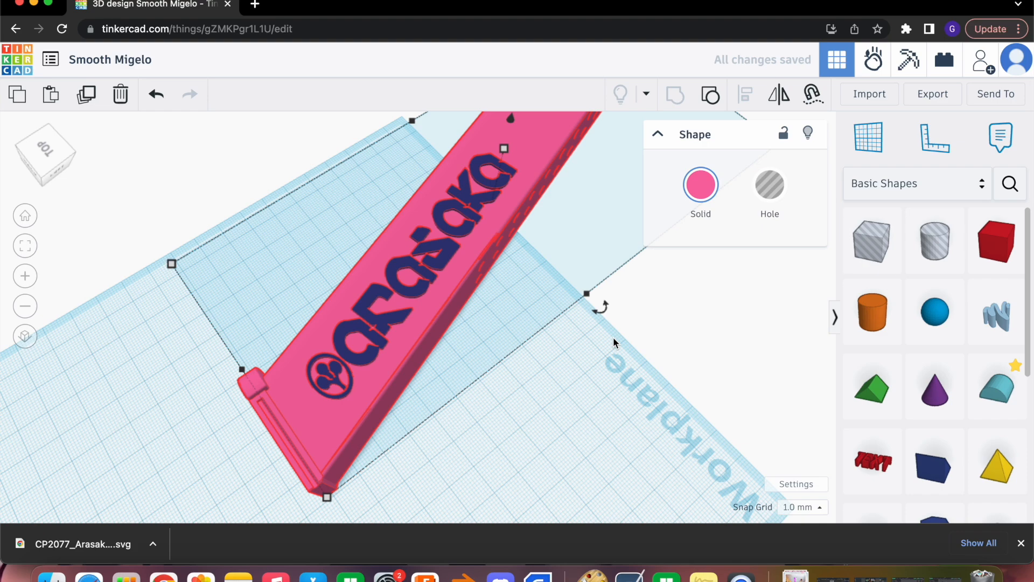
Examine the raised lettering on the grouped magazine from above, from the side and along its length
scroll(615, 337, "down", 3)
middle_click_drag(640, 263, 550, 341)
left_click_drag(497, 182, 485, 297)
left_click(427, 226)
right_click_drag(567, 332, 606, 173)
left_click_drag(529, 147, 459, 182)
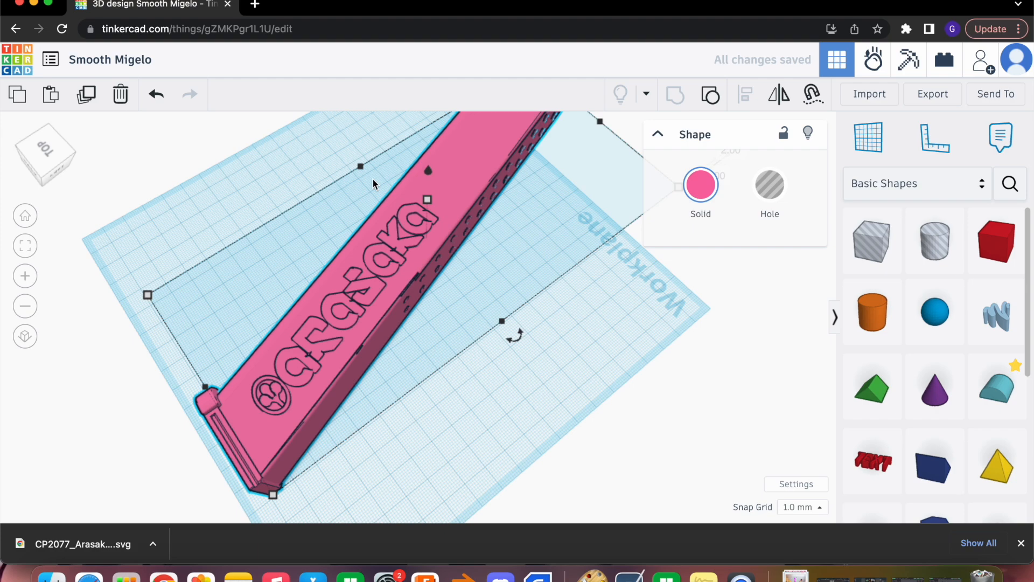
left_click(337, 157)
right_click_drag(338, 177, 437, 235)
right_click_drag(480, 295, 429, 260)
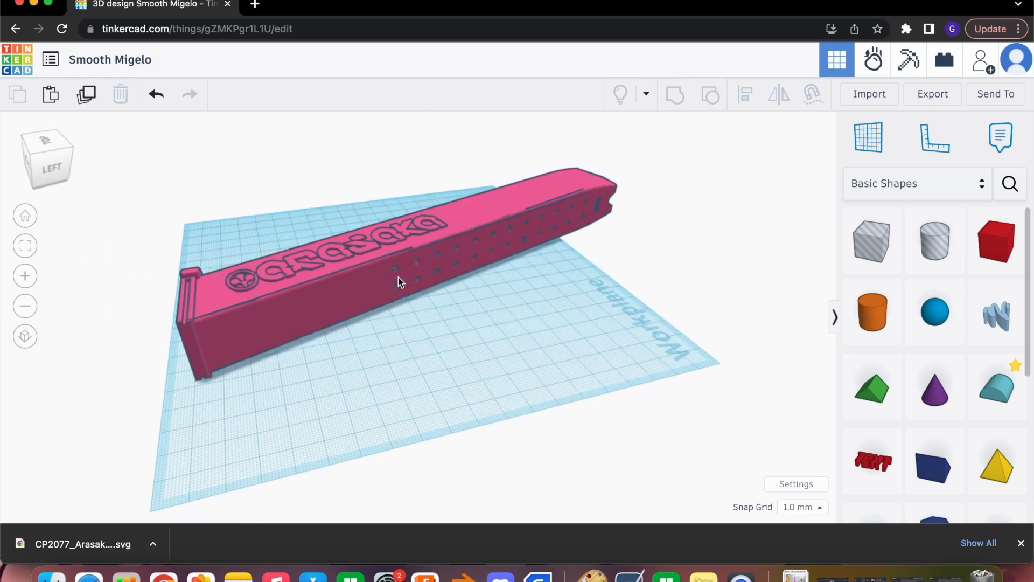
right_click_drag(361, 179, 526, 242)
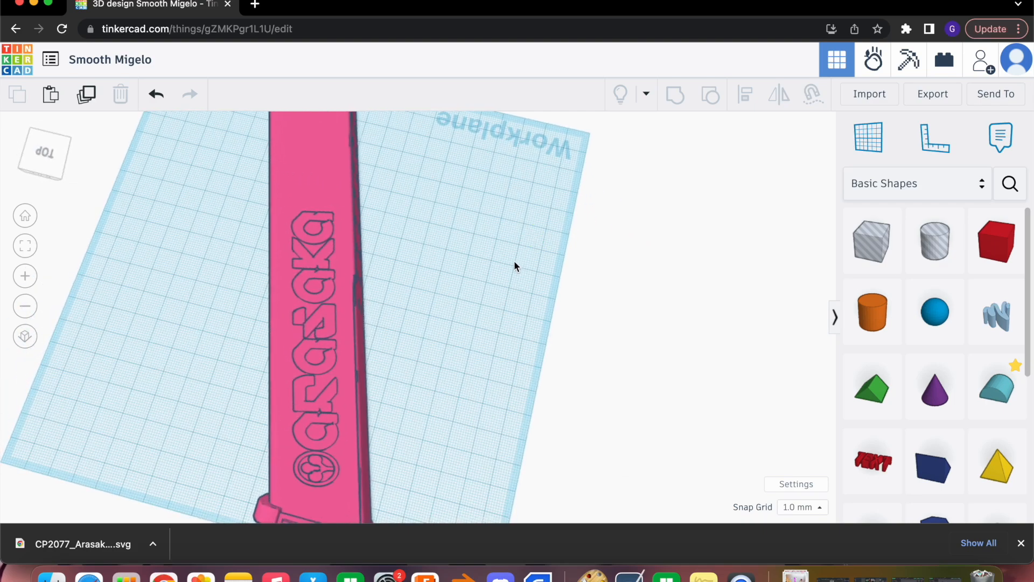
Export the design as an STL file and open Smooth Migelo.stl in Bambu Studio
left_click(932, 94)
left_click(573, 318)
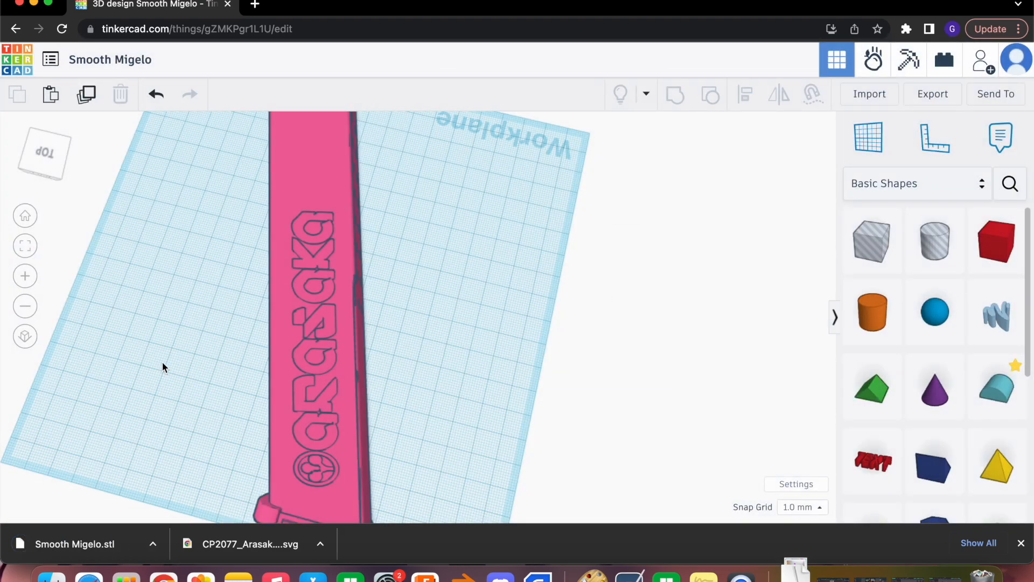
left_click(155, 544)
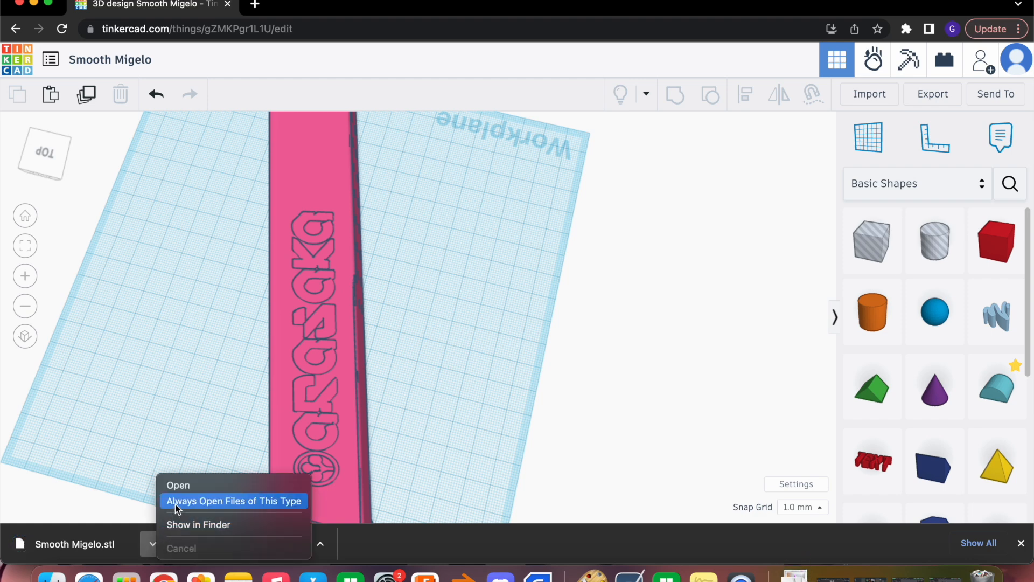
left_click(179, 485)
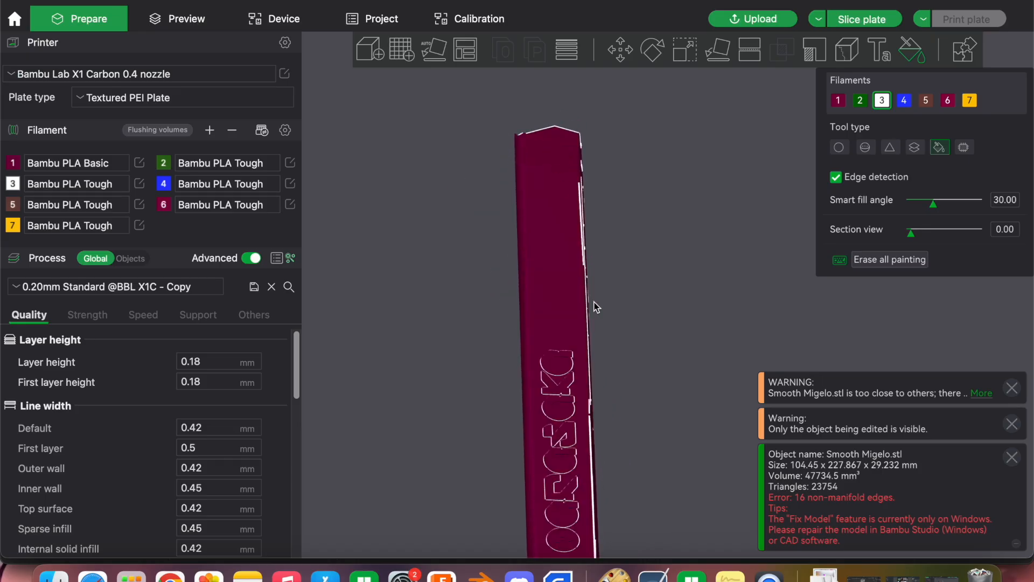
Dismiss the import notifications and set the color of filament 1 to near-black
scroll(623, 385, "up", 2)
right_click_drag(617, 361, 565, 191)
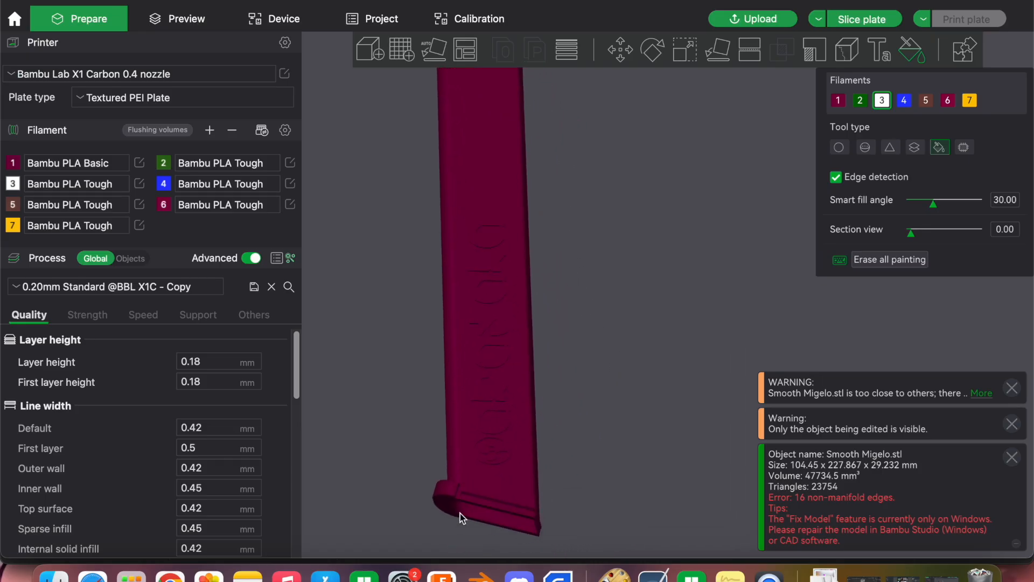
left_click(1013, 424)
left_click(1012, 457)
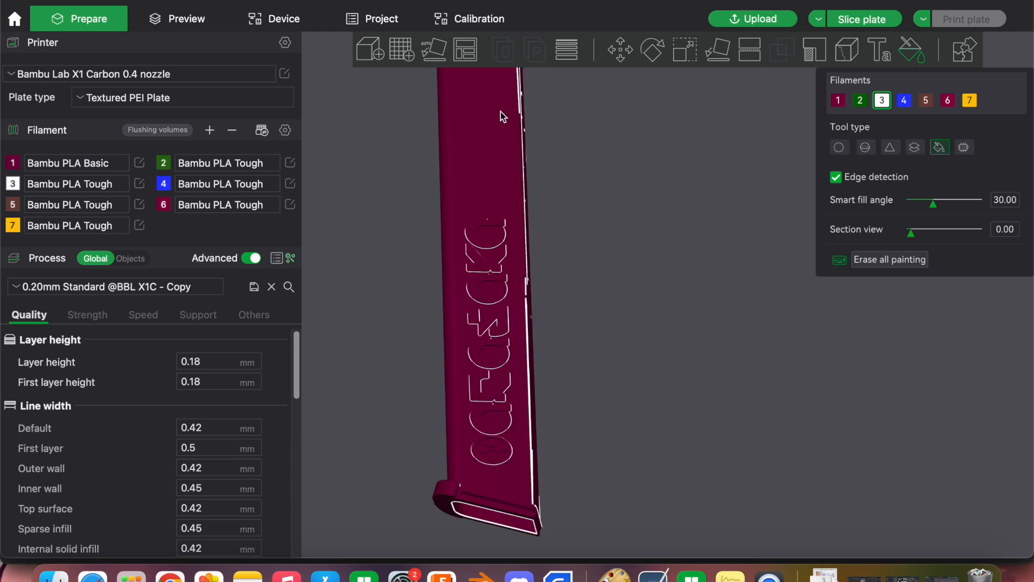
left_click(15, 165)
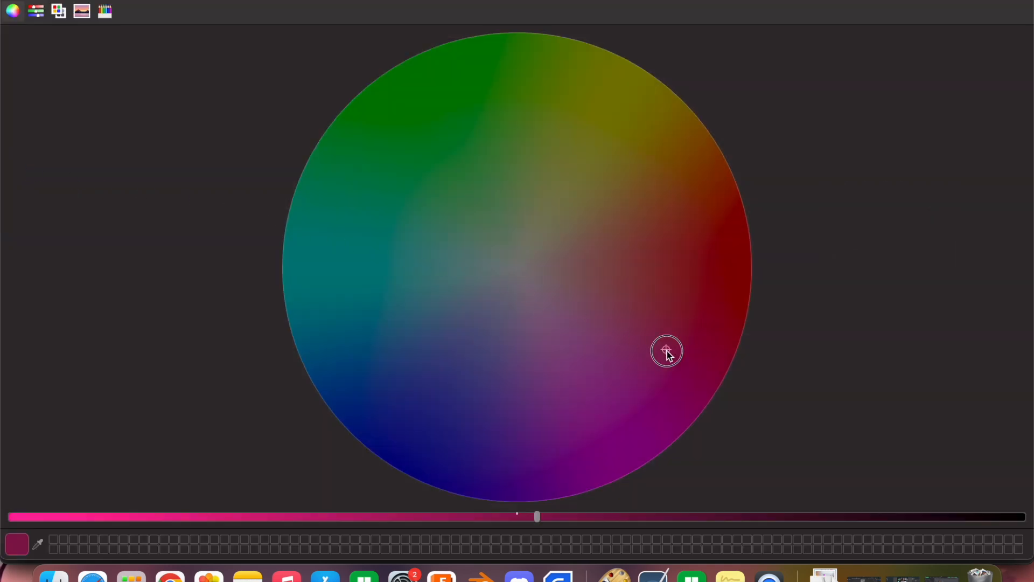
left_click_drag(666, 350, 436, 388)
left_click_drag(538, 517, 972, 516)
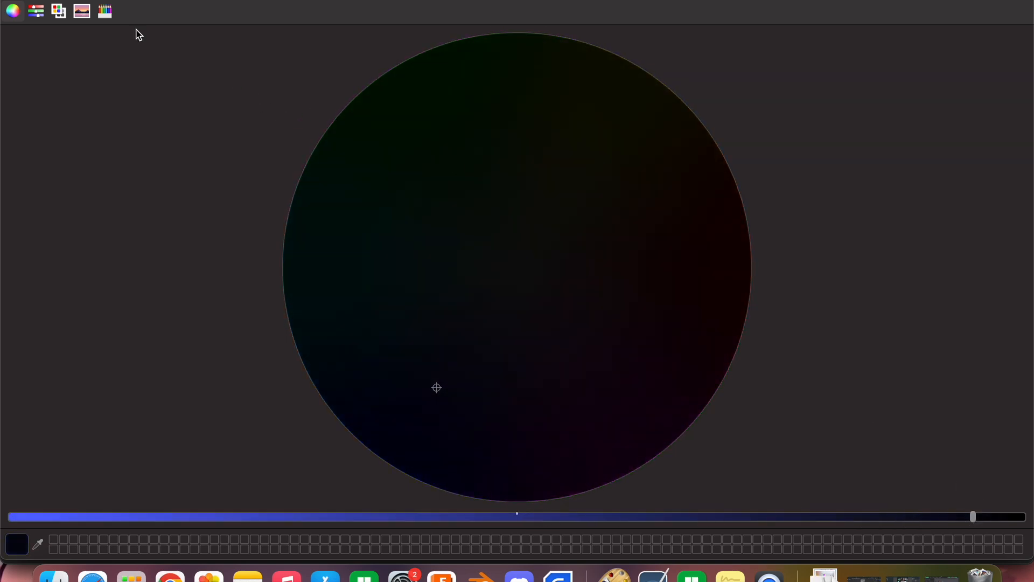
left_click(7, 1)
Set the color of filament 2 to bright red
left_click(164, 168)
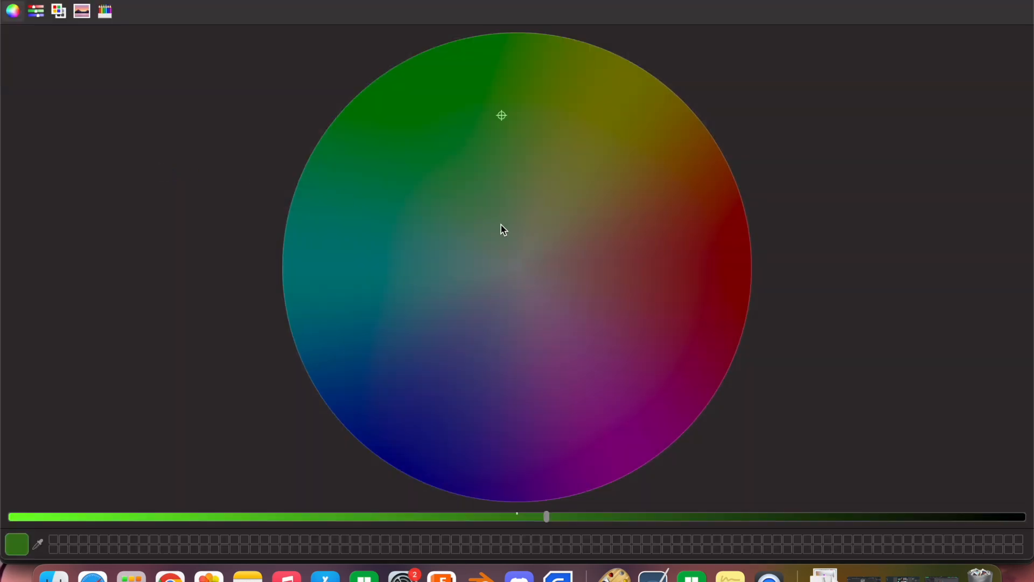
left_click(734, 259)
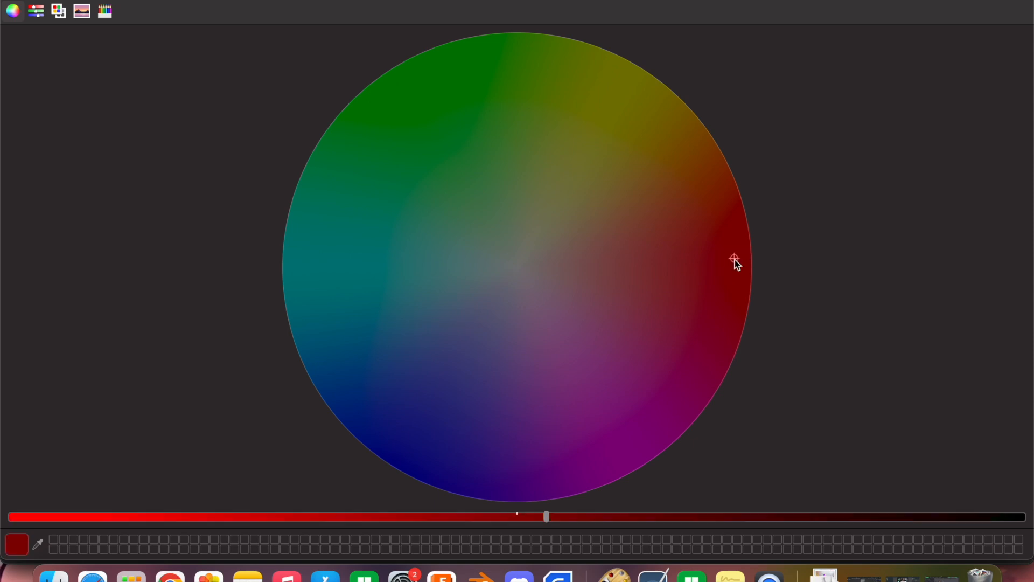
left_click_drag(547, 516, 144, 516)
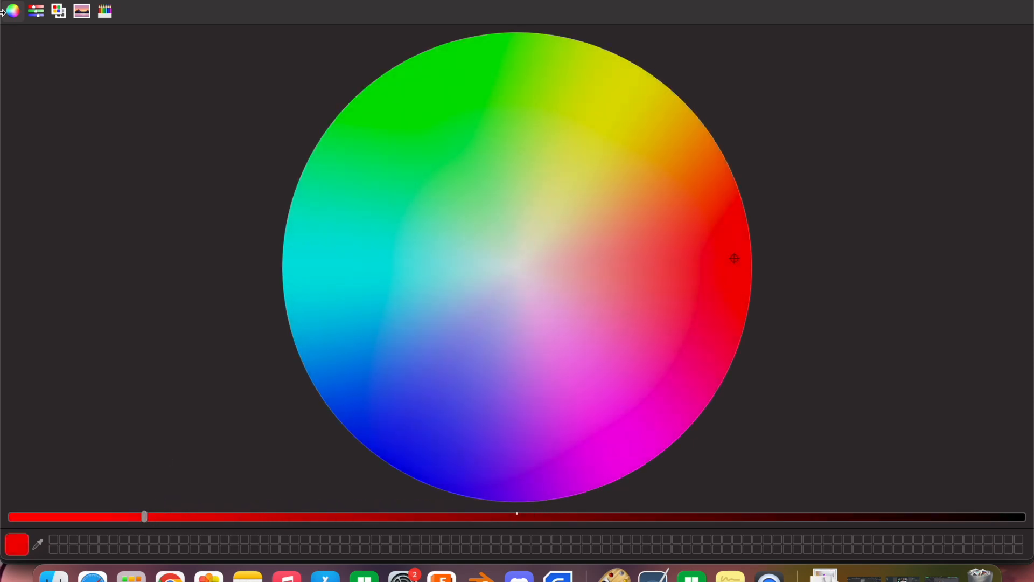
left_click(9, 3)
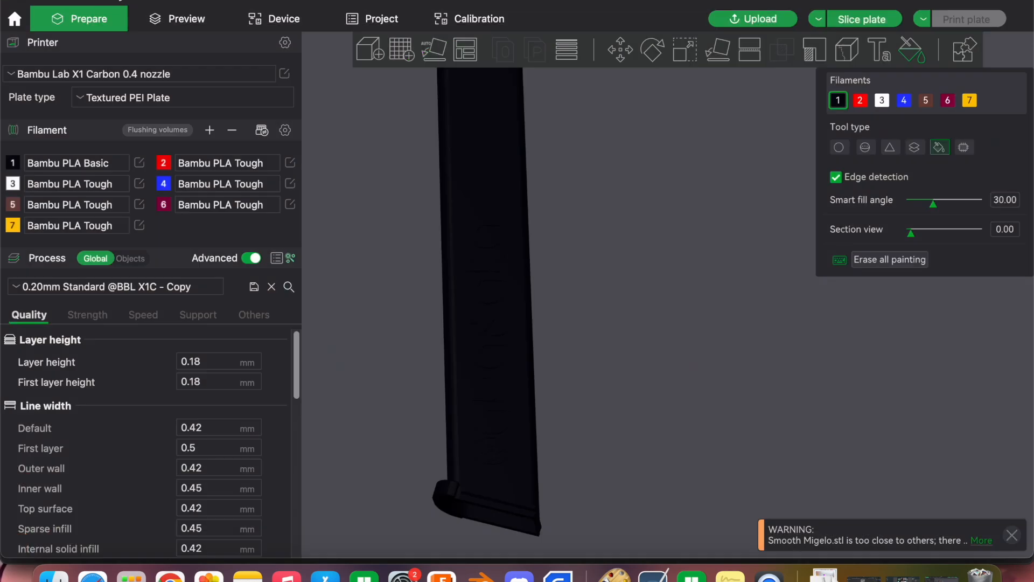
Move the overlapping model off the magazine and start color painting on the magazine with red filament 2
left_click(860, 100)
left_click(915, 51)
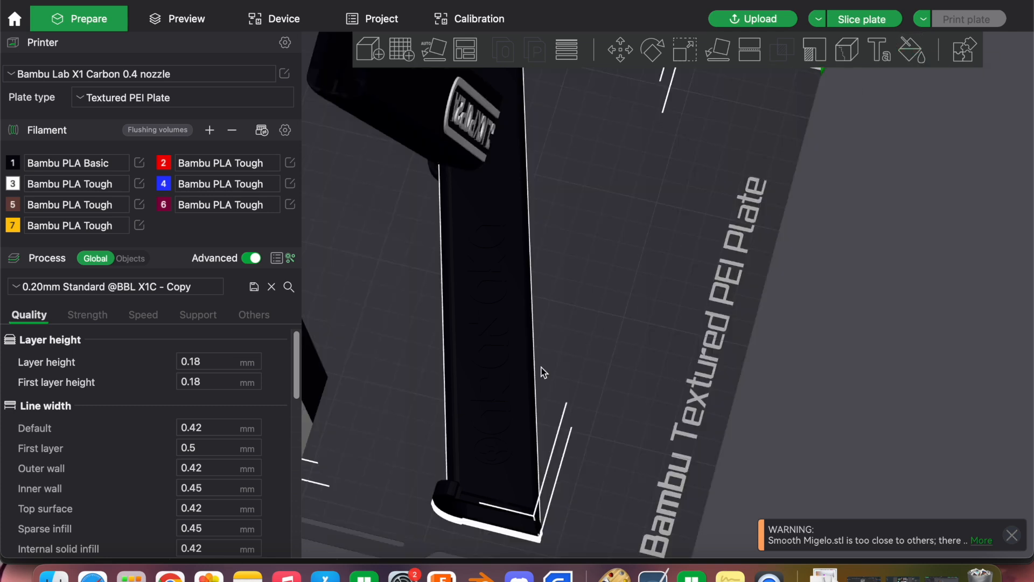
left_click_drag(428, 121, 270, 19)
left_click(506, 272)
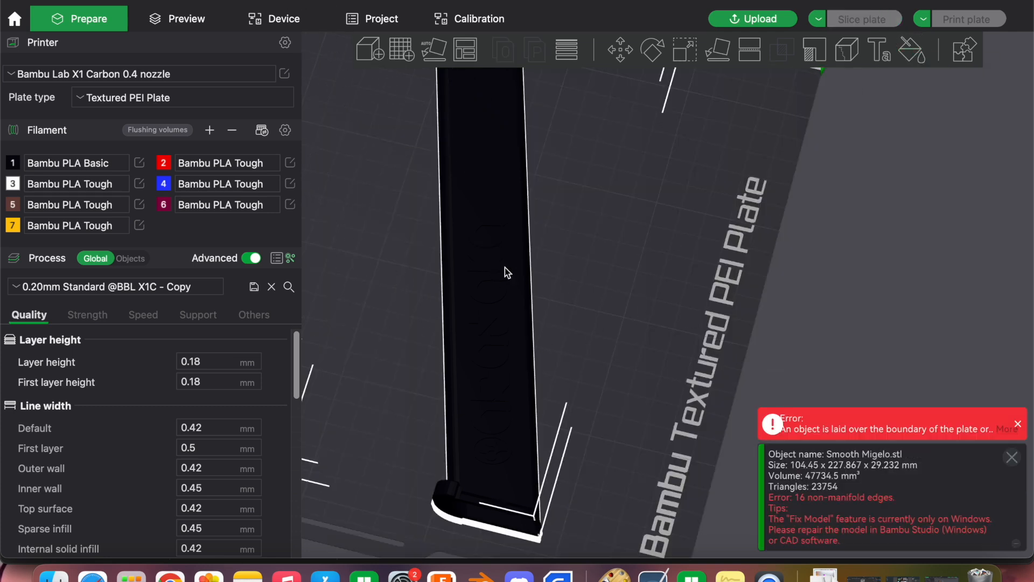
left_click(913, 51)
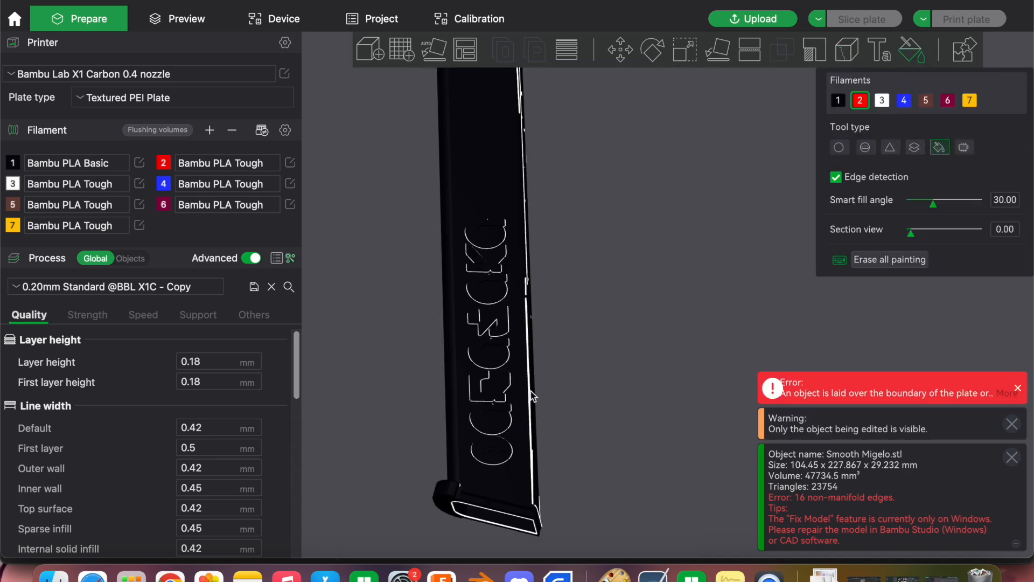
Fill each letter of the raised arasaka lettering on the magazine with red filament 2
scroll(508, 457, "up", 3)
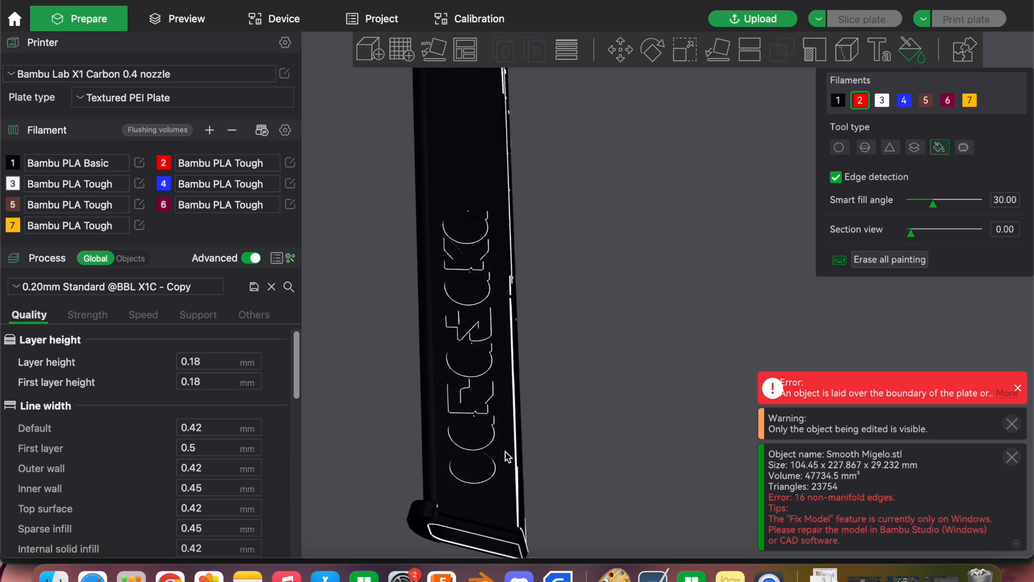
scroll(516, 447, "down", 3)
left_click_drag(517, 445, 502, 275)
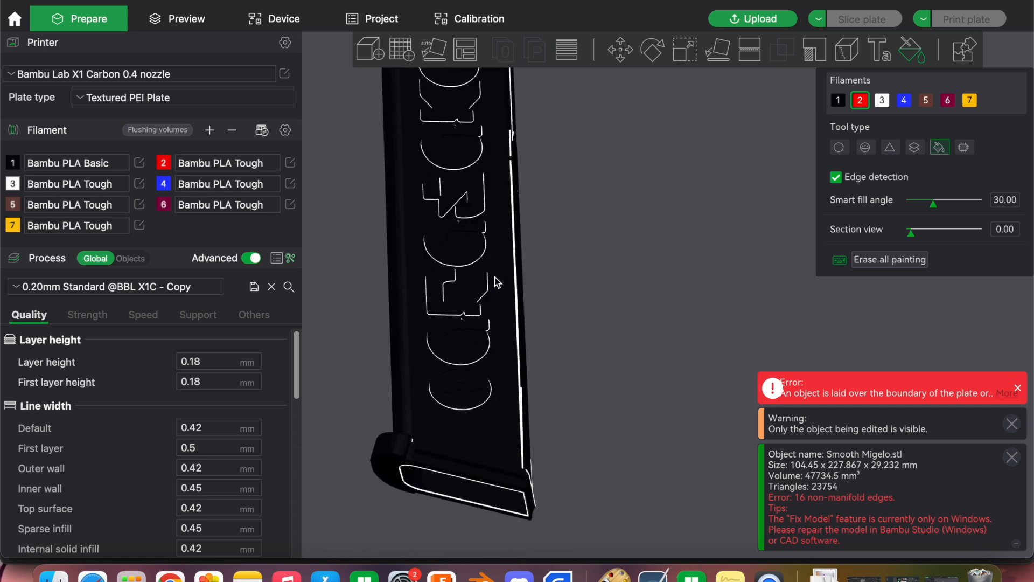
left_click(457, 345)
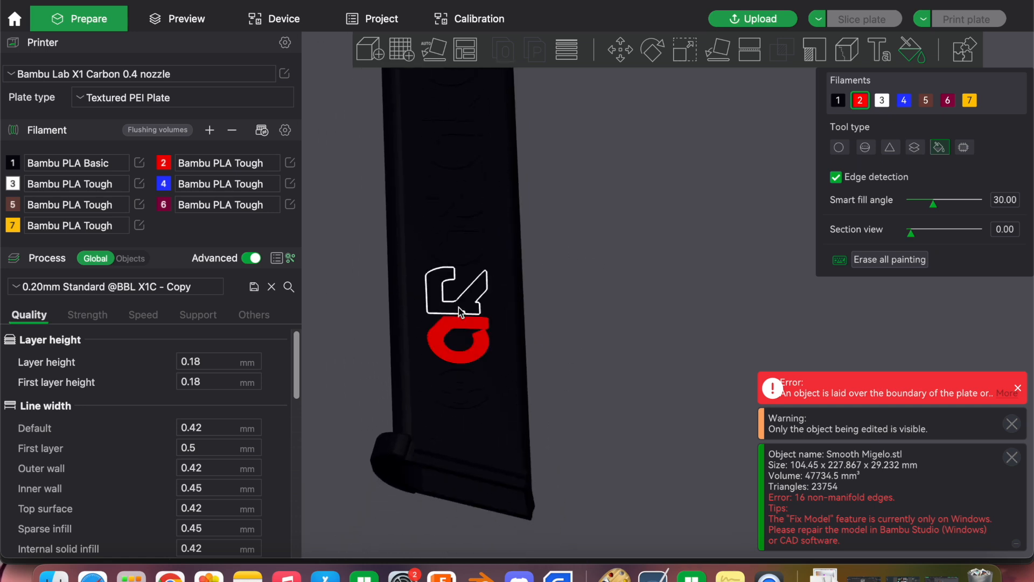
left_click(460, 293)
left_click(470, 245)
left_click(471, 211)
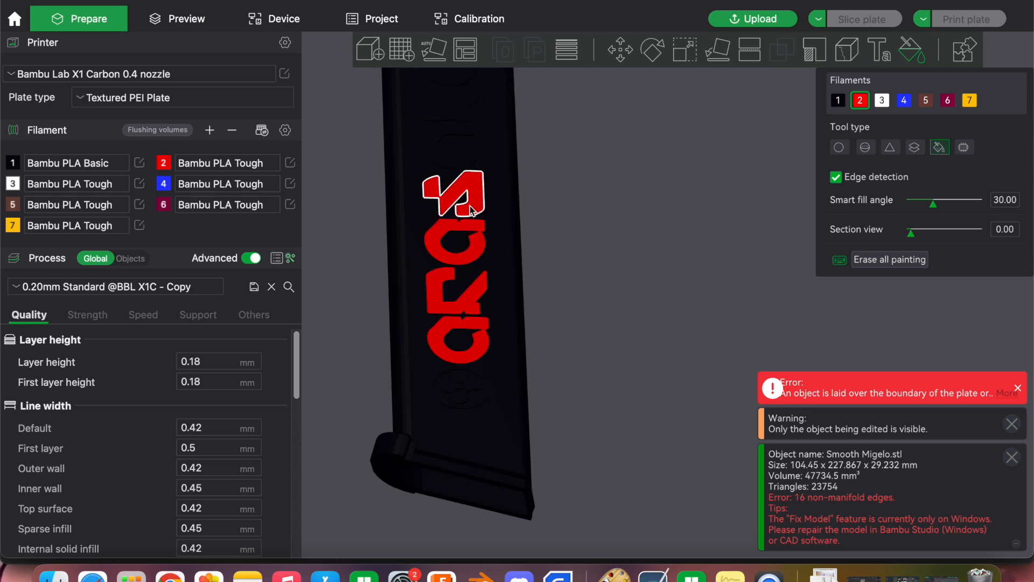
left_click(455, 162)
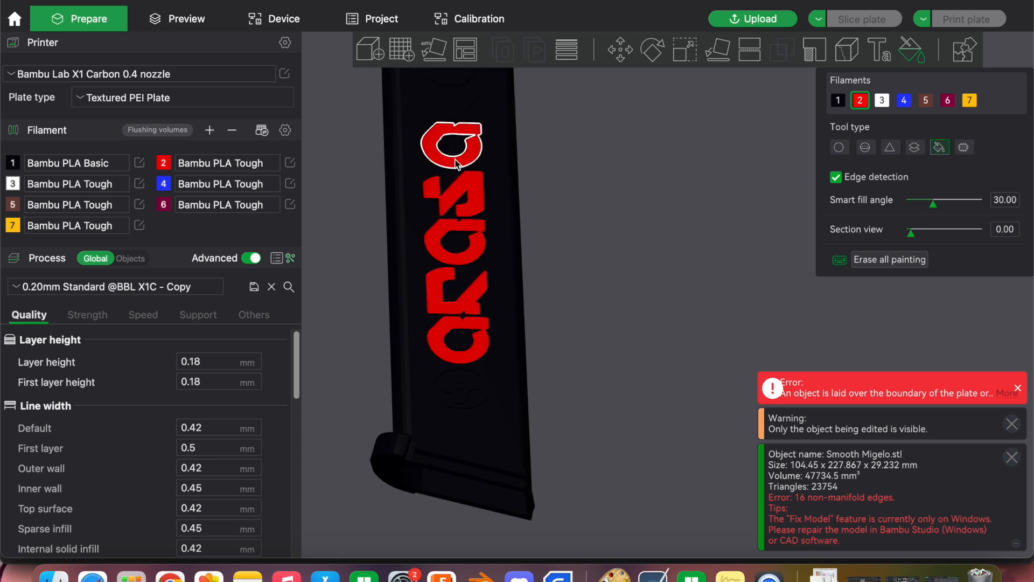
right_click_drag(539, 161, 543, 297)
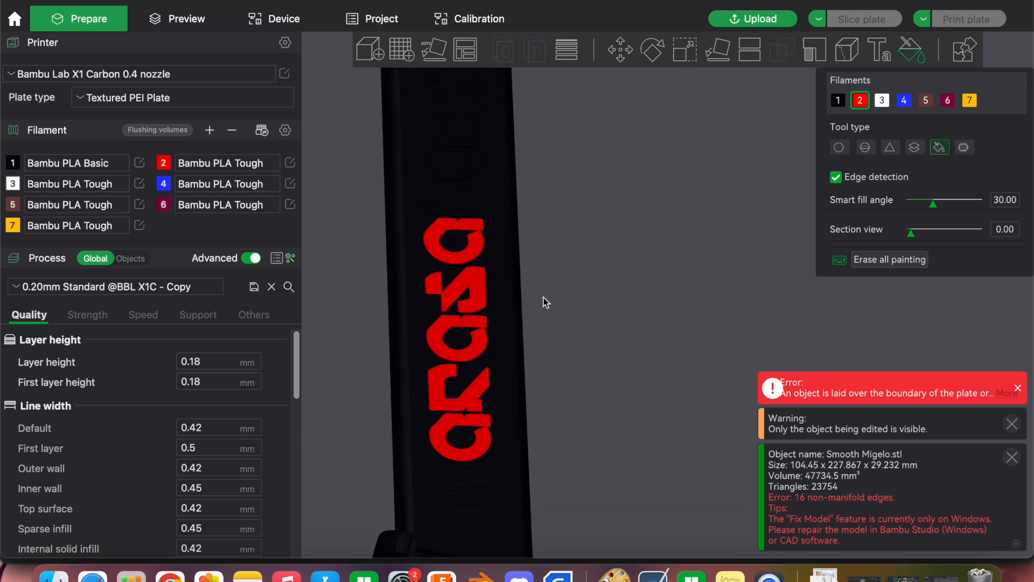
left_click(465, 212)
left_click(466, 181)
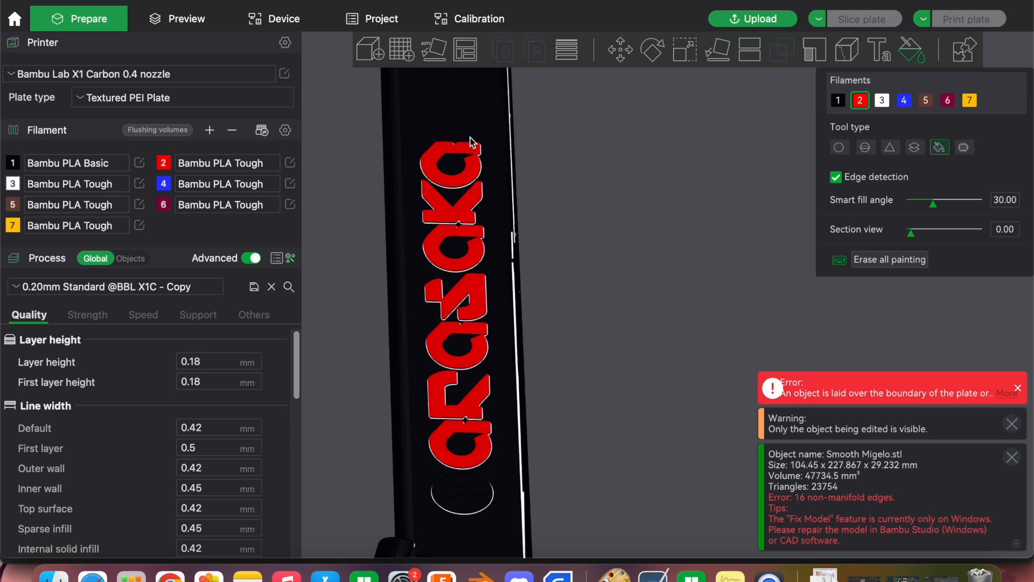
right_click_drag(550, 398, 529, 295)
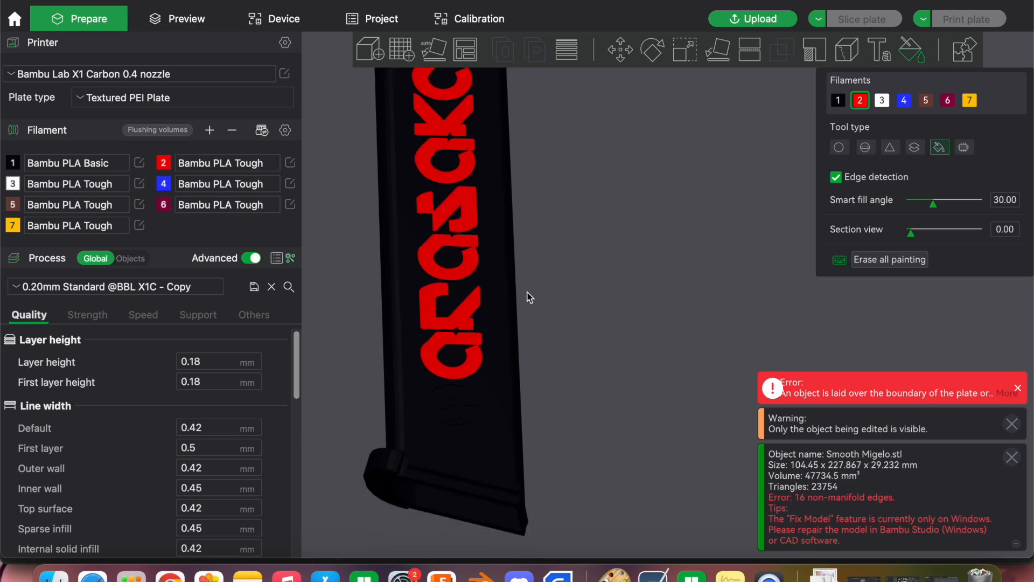
Fill the round emblem and its outer ring below the arasaka lettering on the magazine with red filament 2
left_click(458, 417)
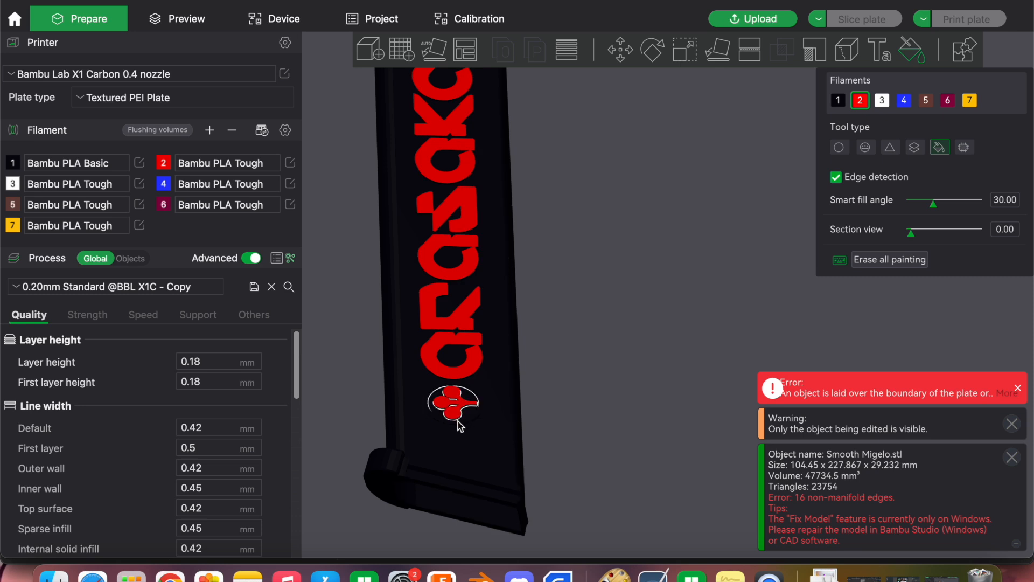
left_click(458, 424)
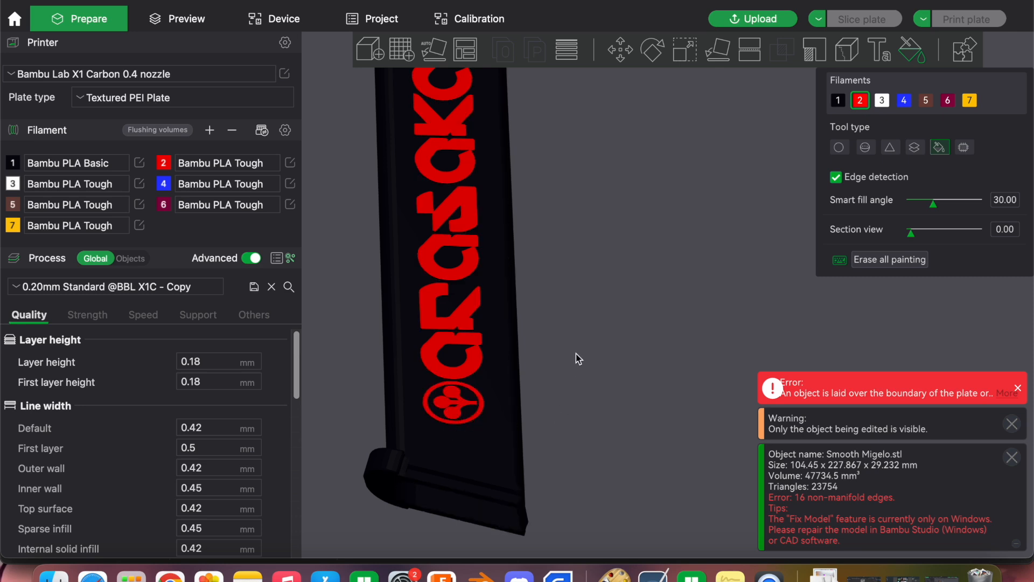
scroll(576, 354, "down", 5)
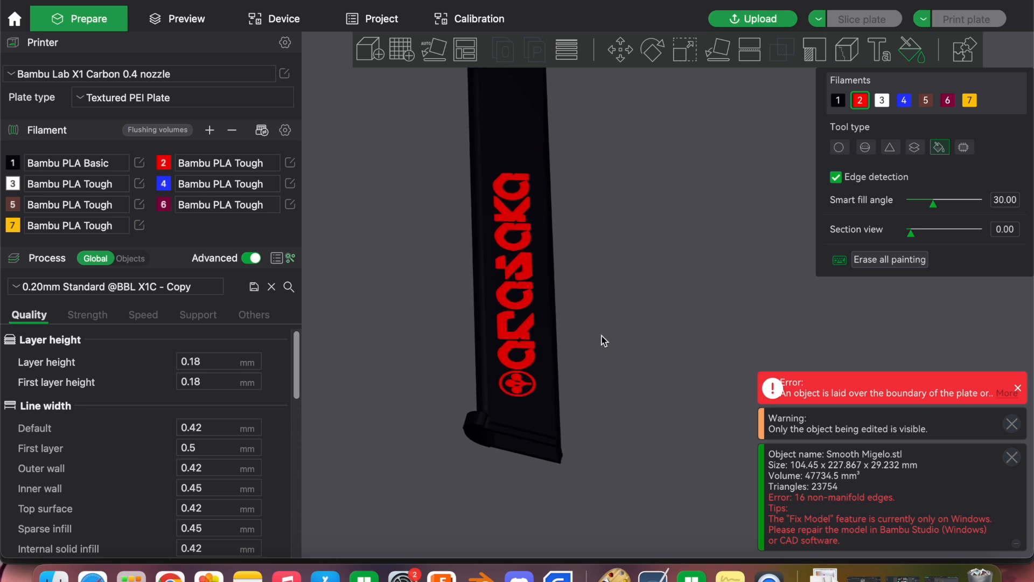
middle_click_drag(604, 340, 580, 370)
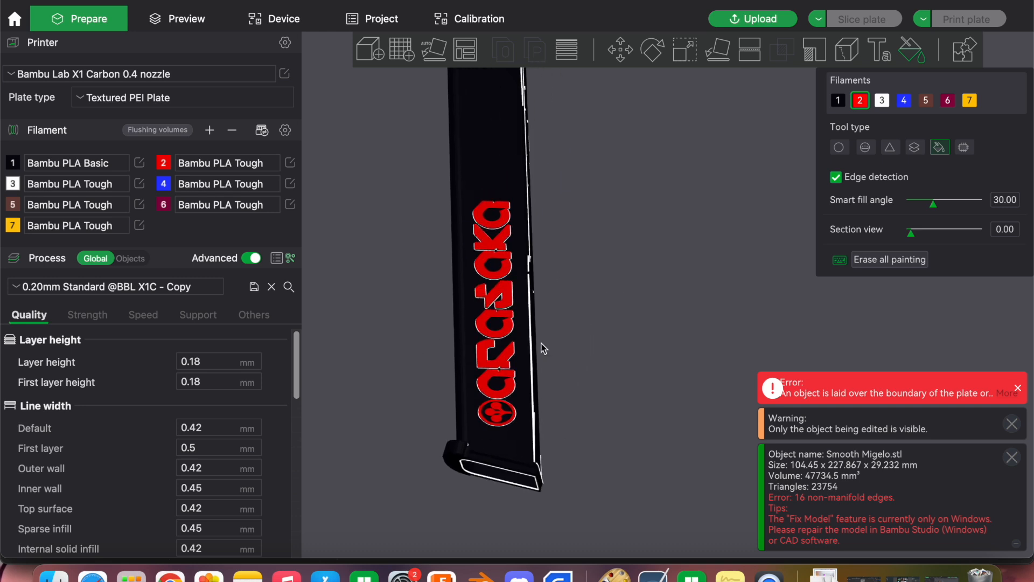
scroll(563, 373, "down", 2)
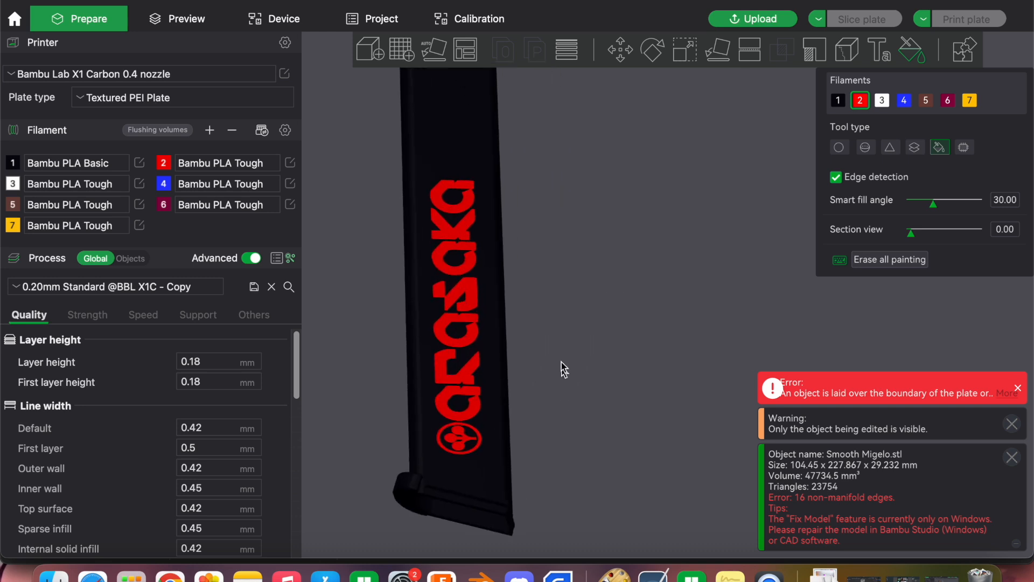
Examine the painted lettering and emblem on the magazine from several angles, including the raised side walls
mouse_move(554, 299)
left_mouse_down()
mouse_move(558, 279)
mouse_move(626, 406)
left_mouse_up()
scroll(626, 406, "up", 5)
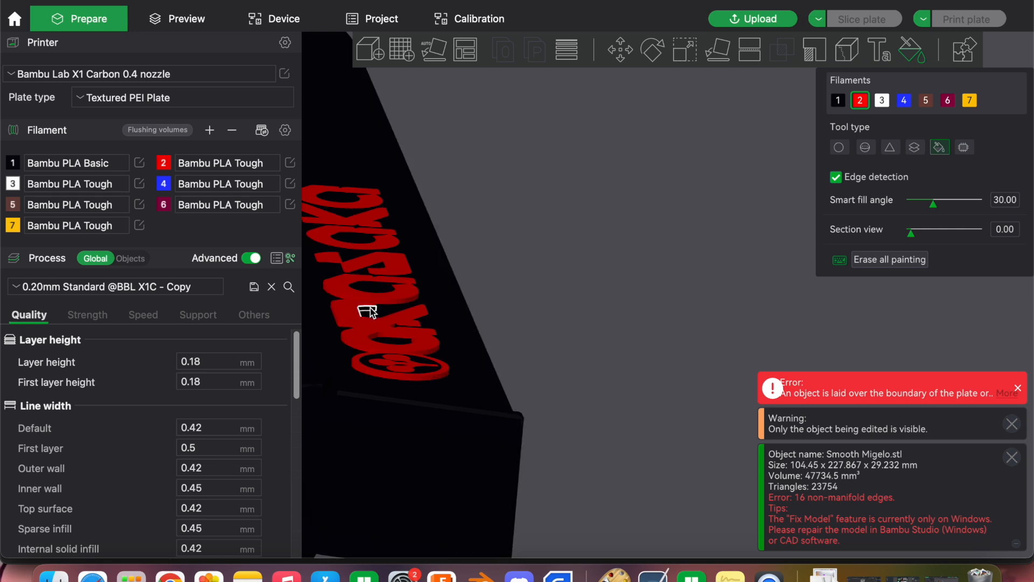
left_click_drag(476, 307, 516, 309)
left_click_drag(475, 353, 390, 289)
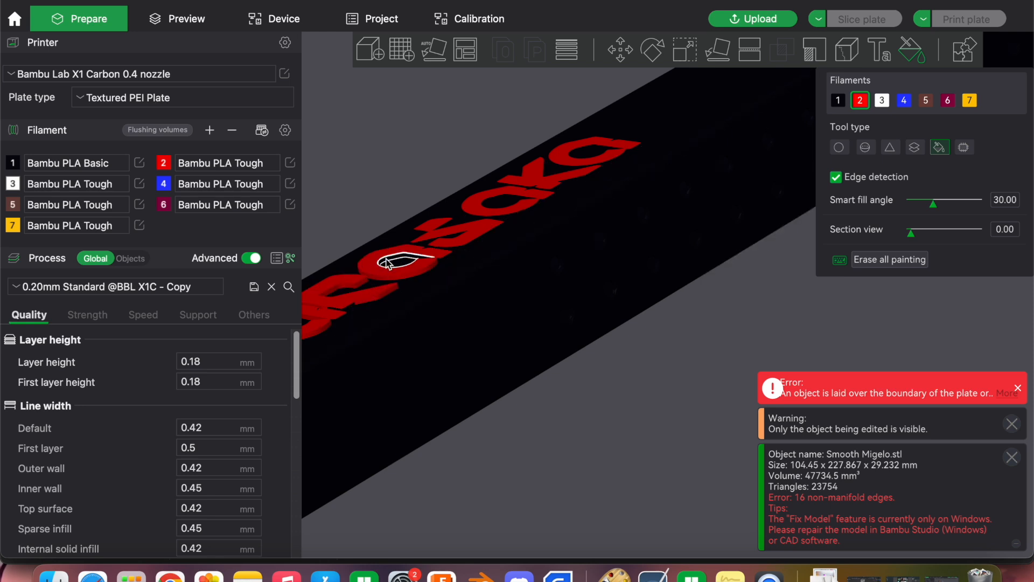
right_click_drag(380, 360, 586, 309)
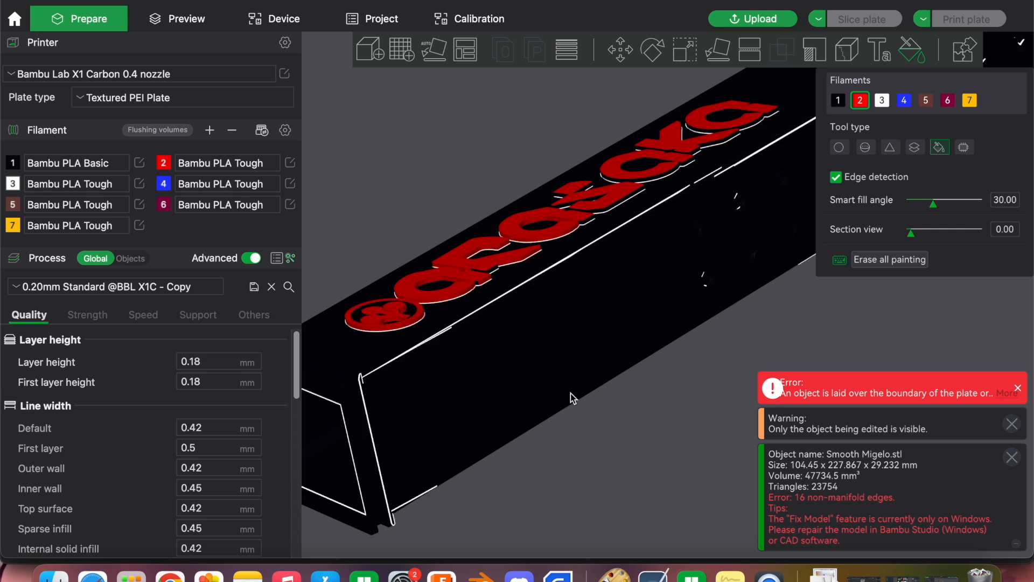
scroll(592, 420, "down", 5)
left_click_drag(653, 414, 659, 436)
right_click_drag(710, 432, 567, 216)
scroll(584, 305, "down", 6)
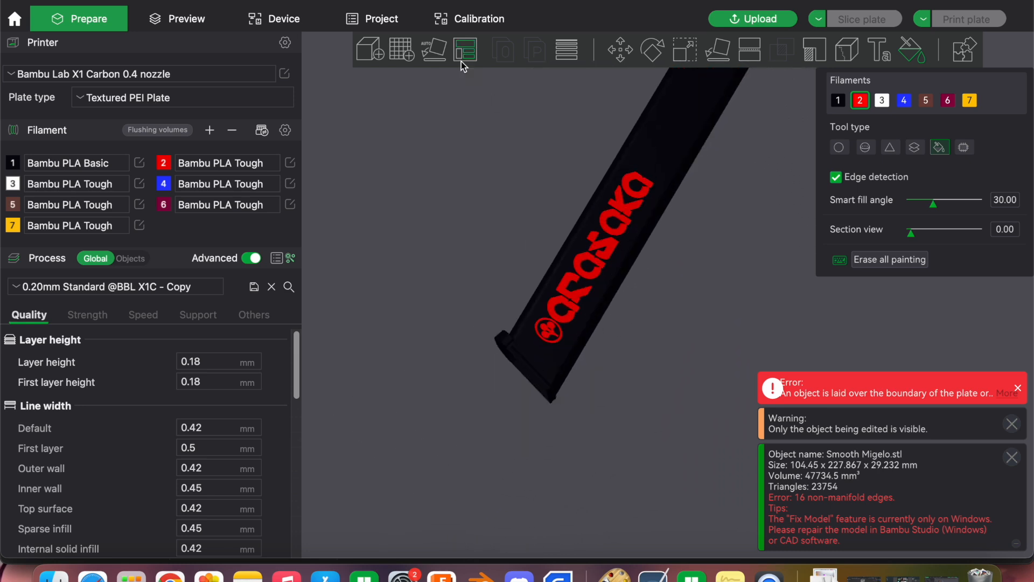
Lay the painted magazine on its base face so that it stands upright on the plate
left_click(725, 49)
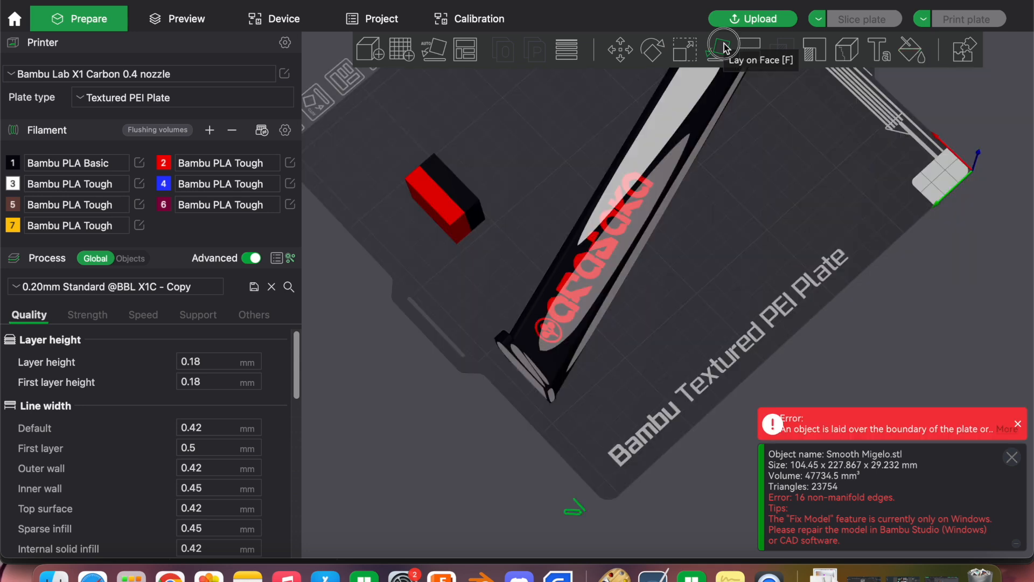
left_click(531, 384)
left_click(624, 302)
left_click(629, 274)
left_click_drag(629, 274, 660, 394)
right_click_drag(657, 389, 689, 535)
left_click_drag(680, 462, 711, 429)
Move the other magazine model off the build plate and dismiss the object information notification
left_click_drag(498, 312, 377, 245)
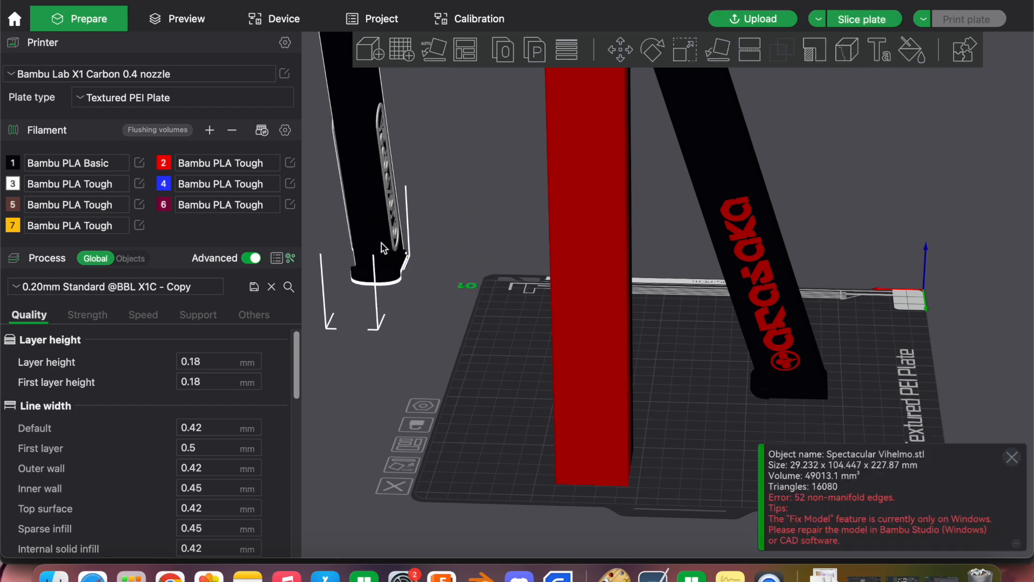
left_click_drag(715, 384, 767, 303)
left_click_drag(856, 388, 894, 452)
left_click(1012, 458)
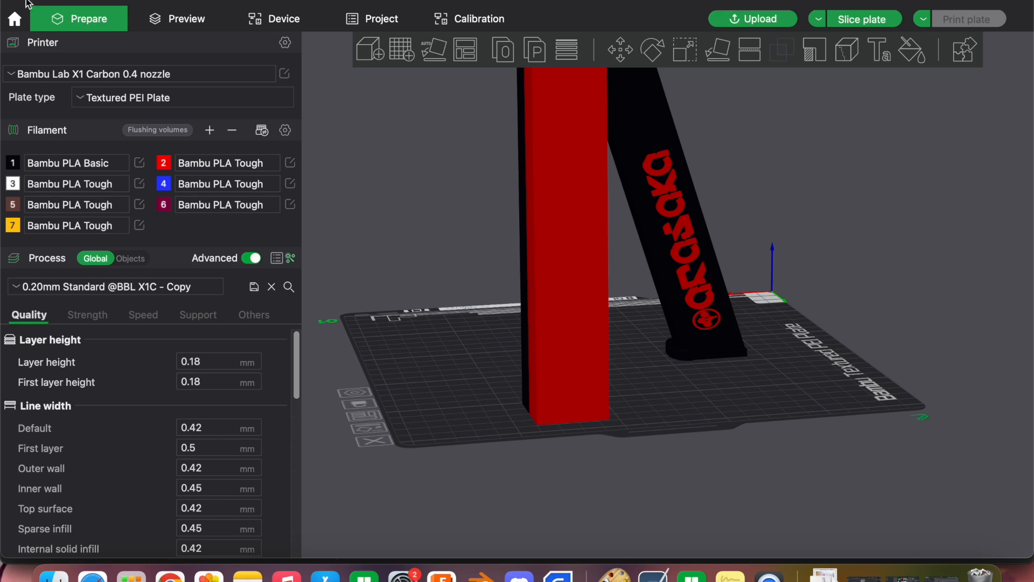
Minimize the slicer, then switch to Chrome and open a new browser tab
left_click(27, 1)
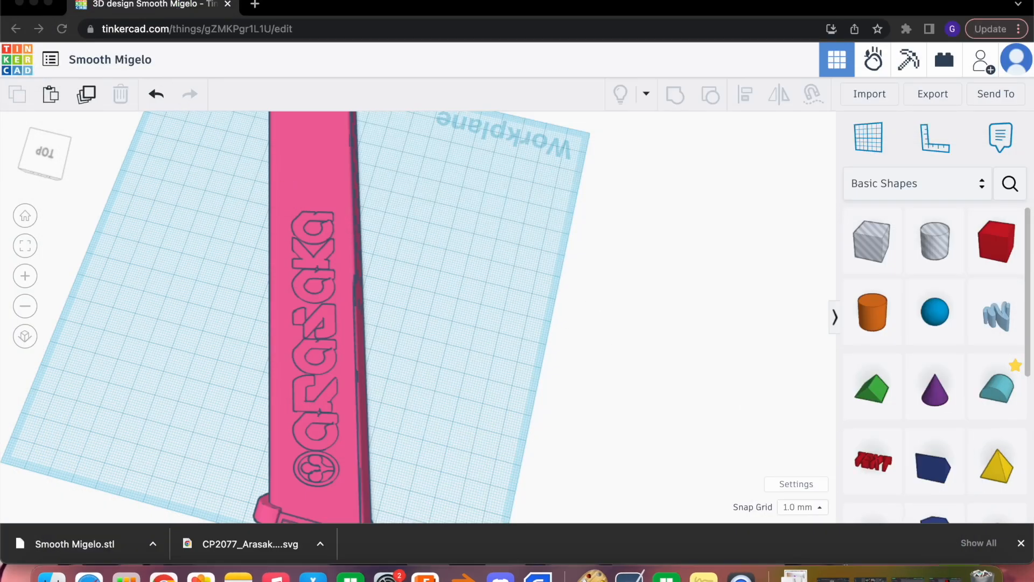
left_click(34, 4)
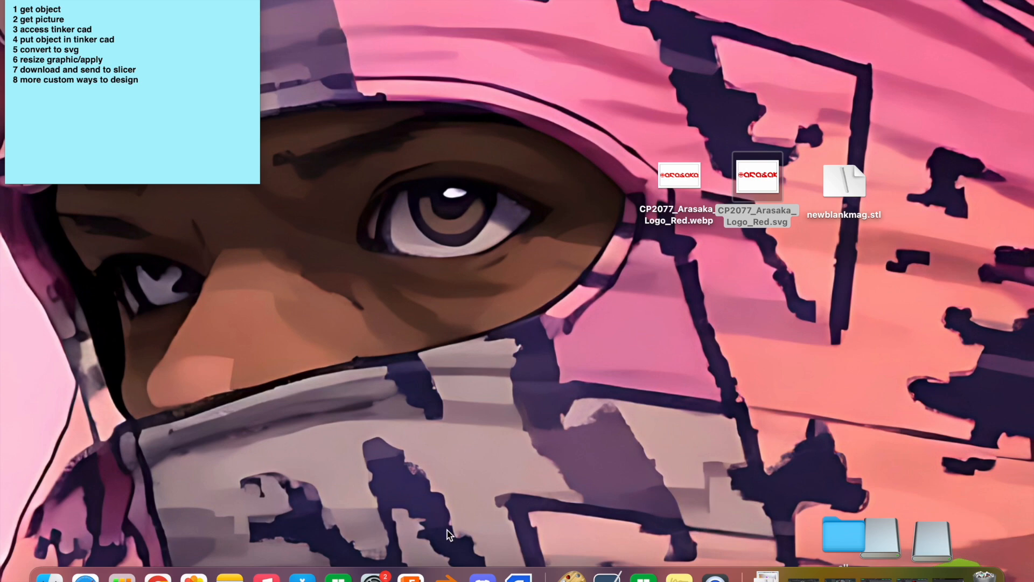
left_click(158, 576)
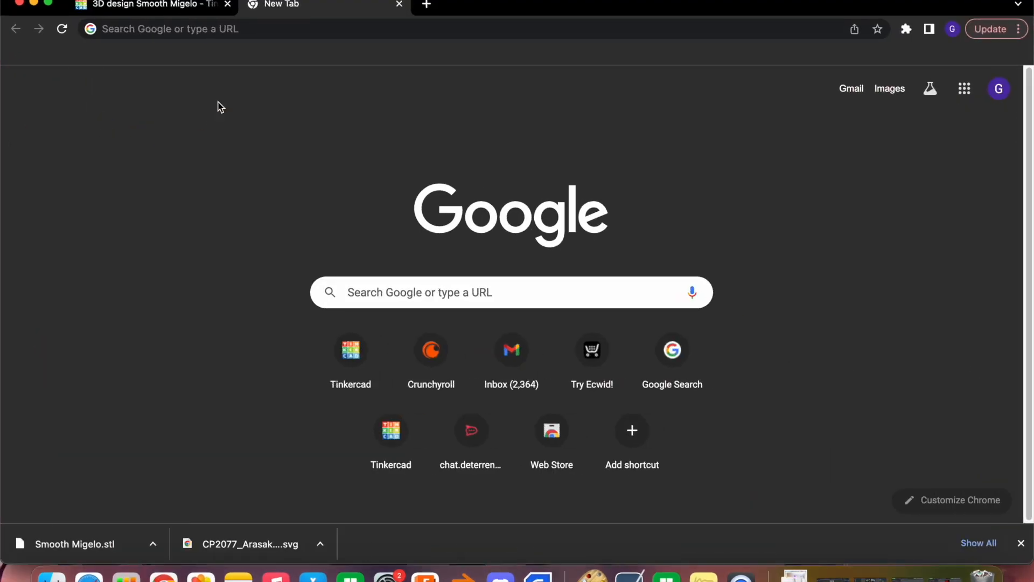
Search Google for "disney font generator" and open the Font Meme Disney Font Generator page
left_click(398, 289)
left_click(391, 388)
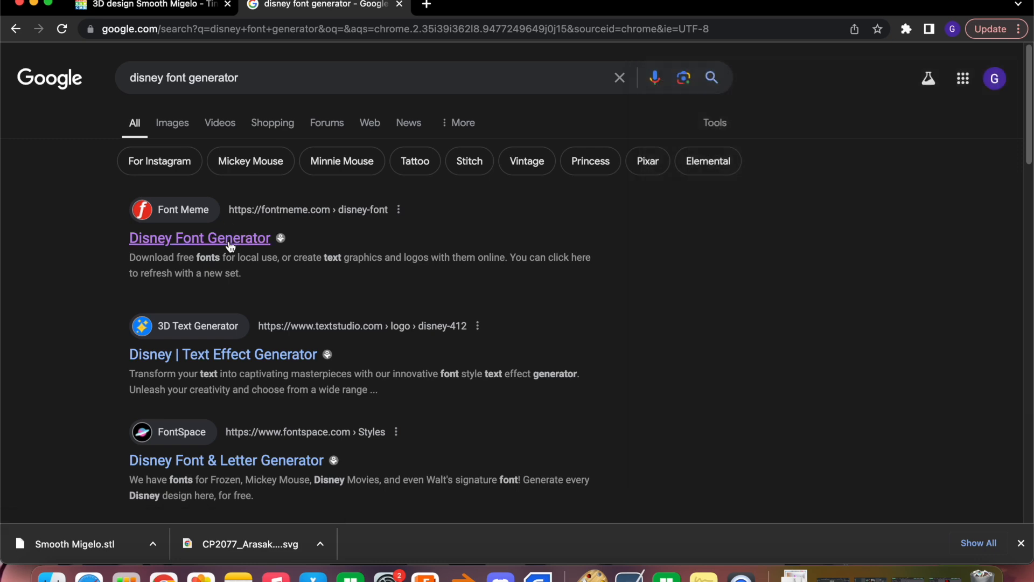
left_click(246, 243)
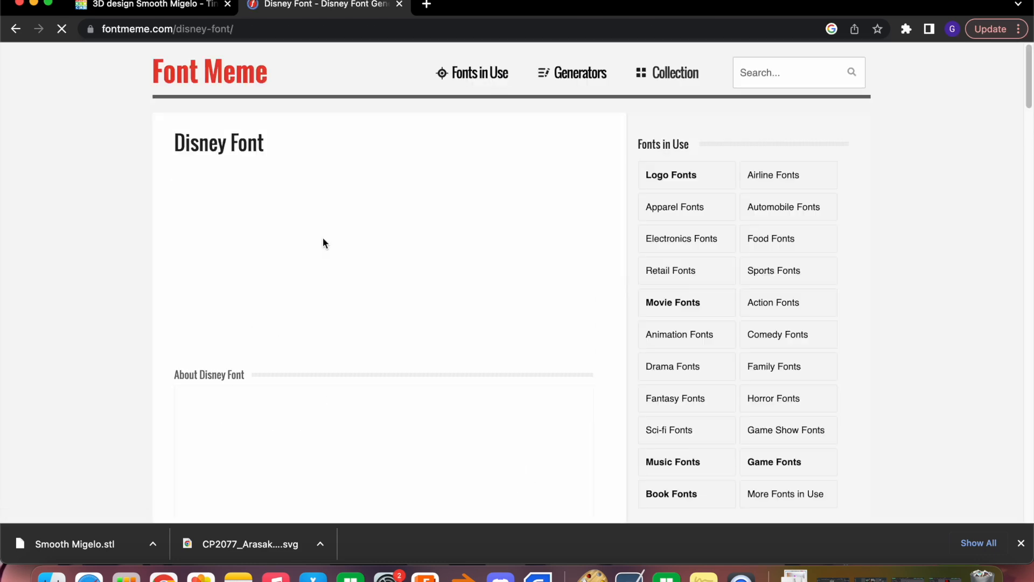
Generate a "Hoes Mad" text graphic in the waltographUI font at size 65 with color 5584AC and preview it
scroll(207, 230, "down", 6)
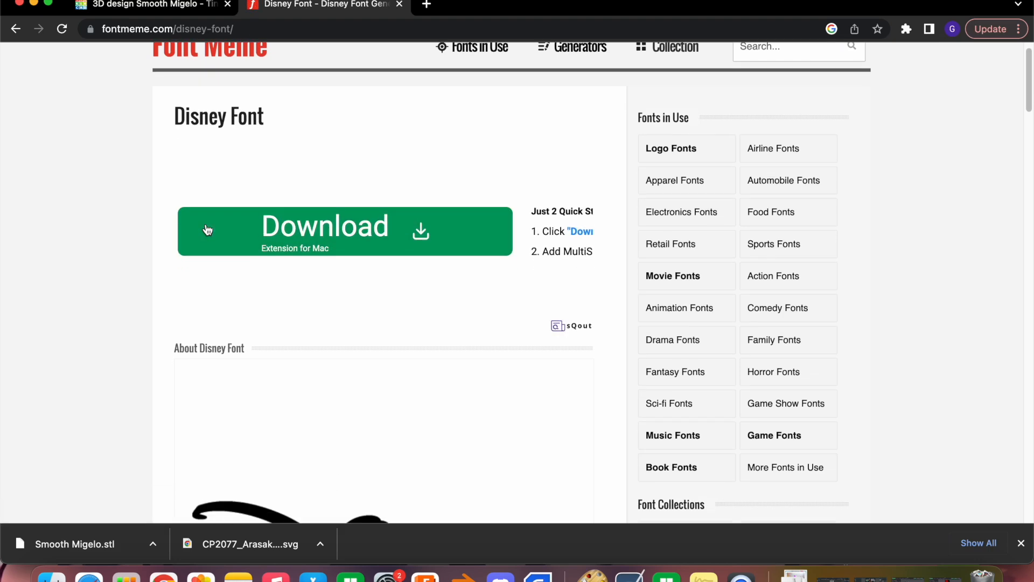
scroll(207, 230, "down", 15)
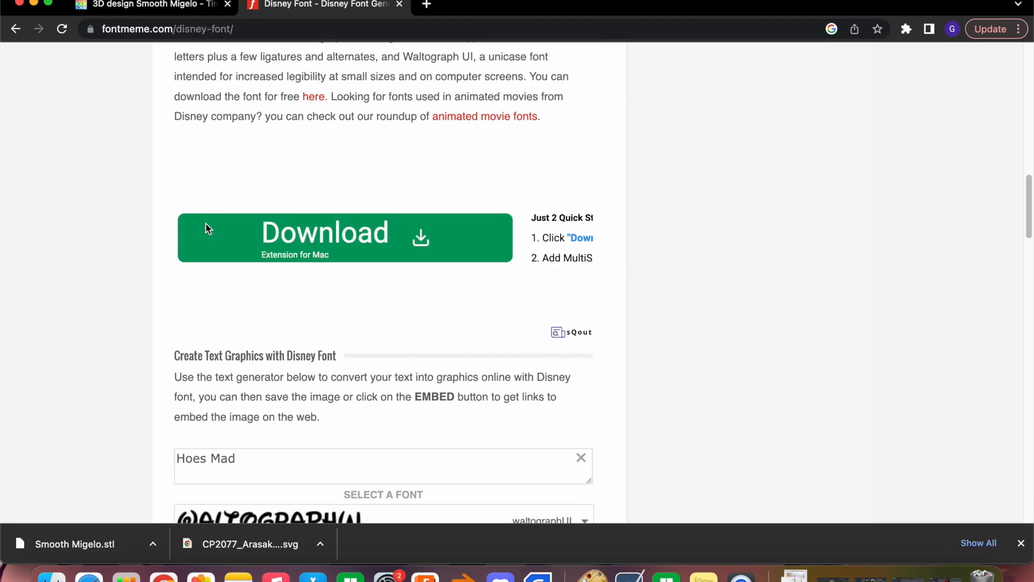
scroll(206, 228, "down", 5)
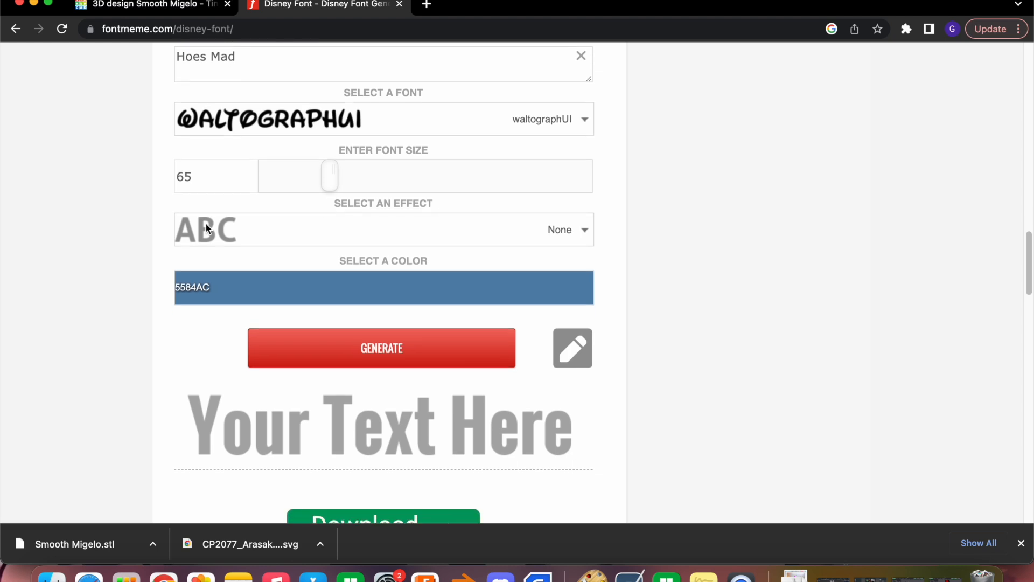
scroll(205, 222, "up", 1)
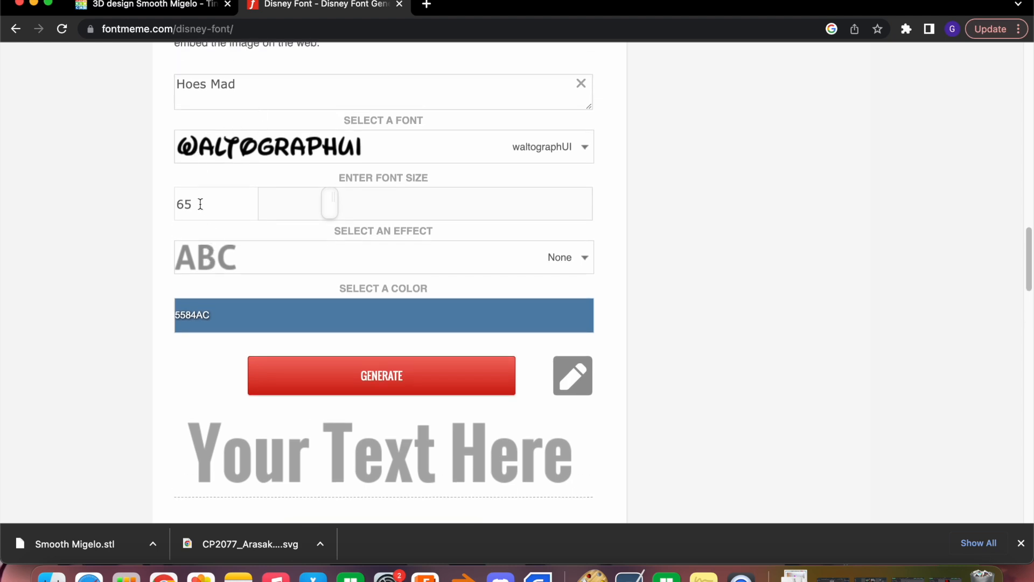
scroll(197, 207, "down", 3)
left_click(329, 252)
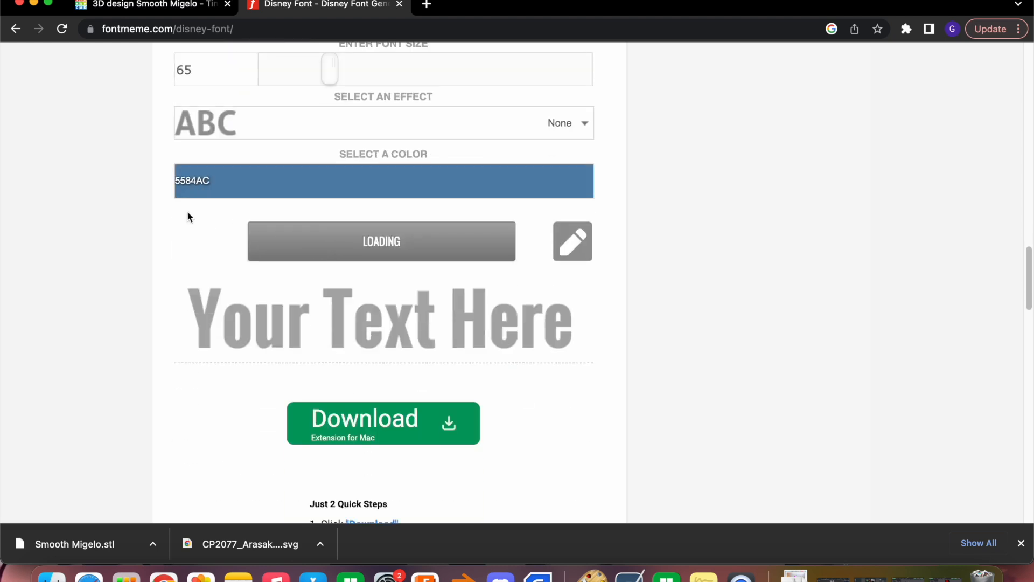
scroll(127, 203, "down", 3)
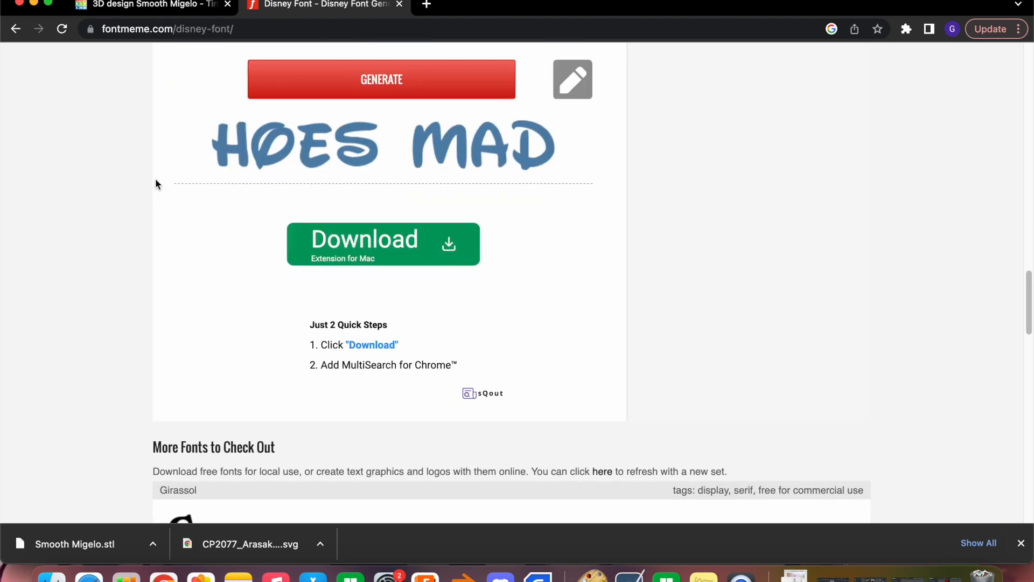
scroll(162, 175, "up", 2)
mouse_move(269, 206)
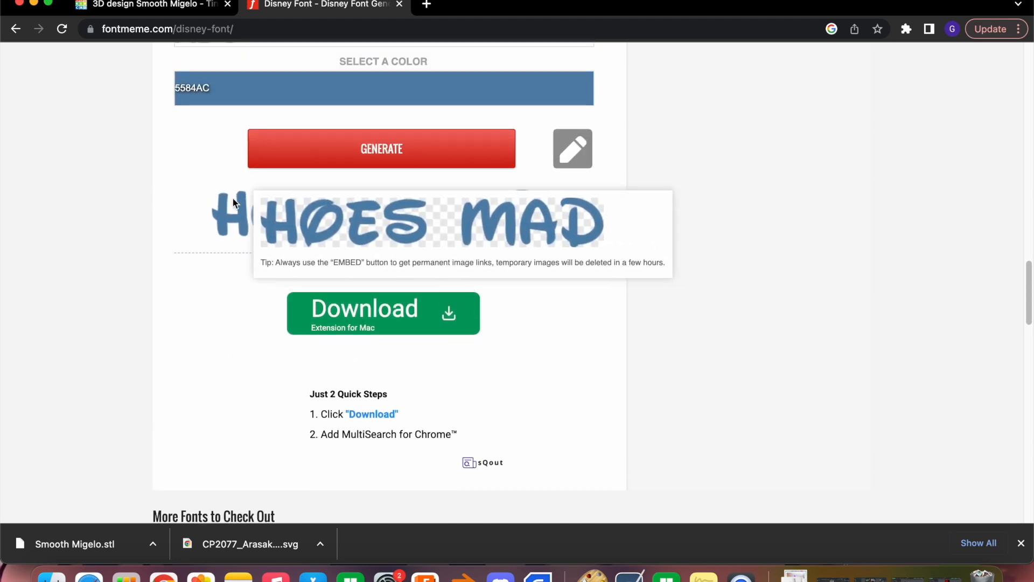